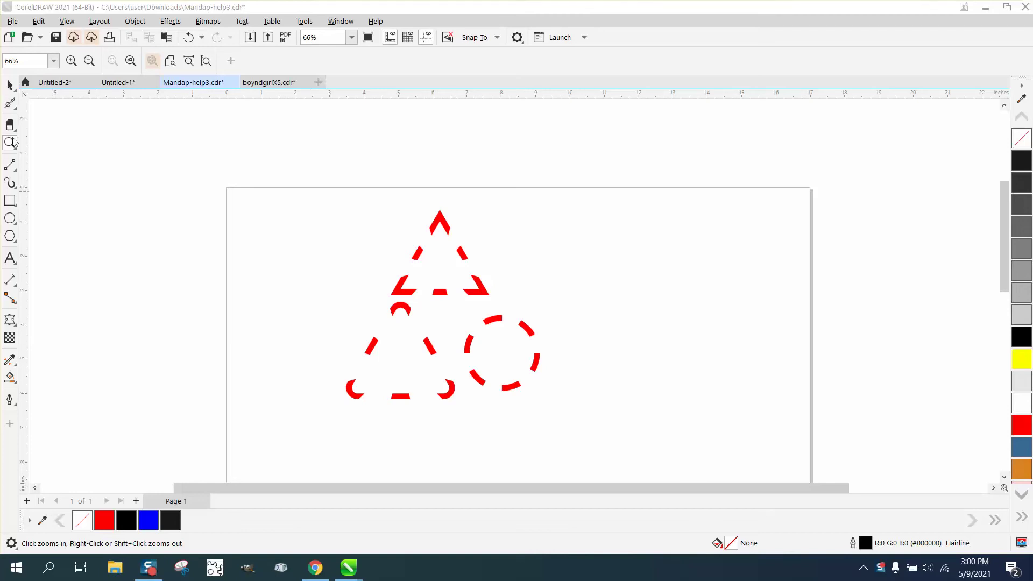
Step: Zoom in on the red dashed shapes and move the top triangle to the page's right side
left_click_drag(296, 199, 616, 455)
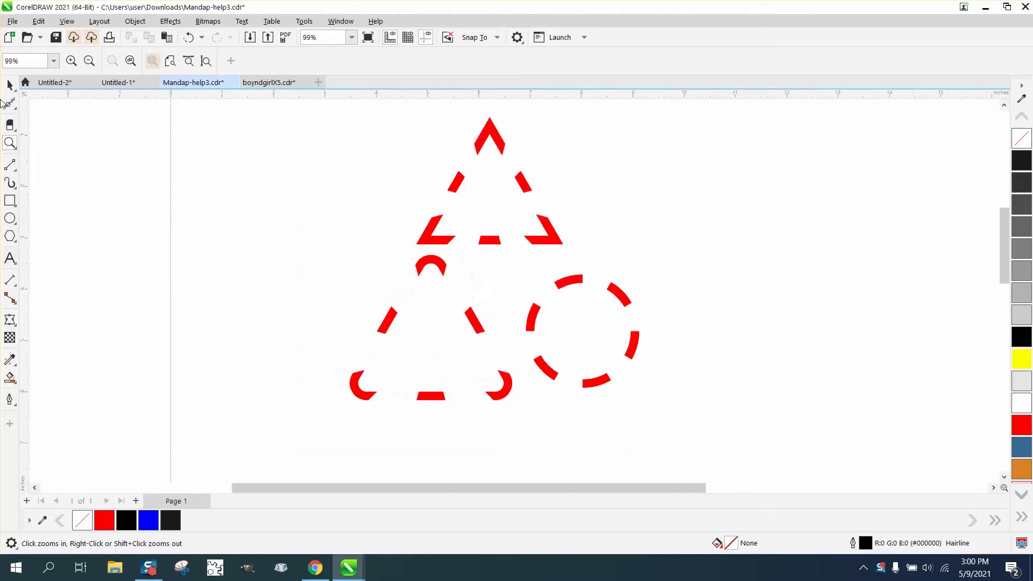
left_click(9, 84)
scroll(202, 156, "down", 2)
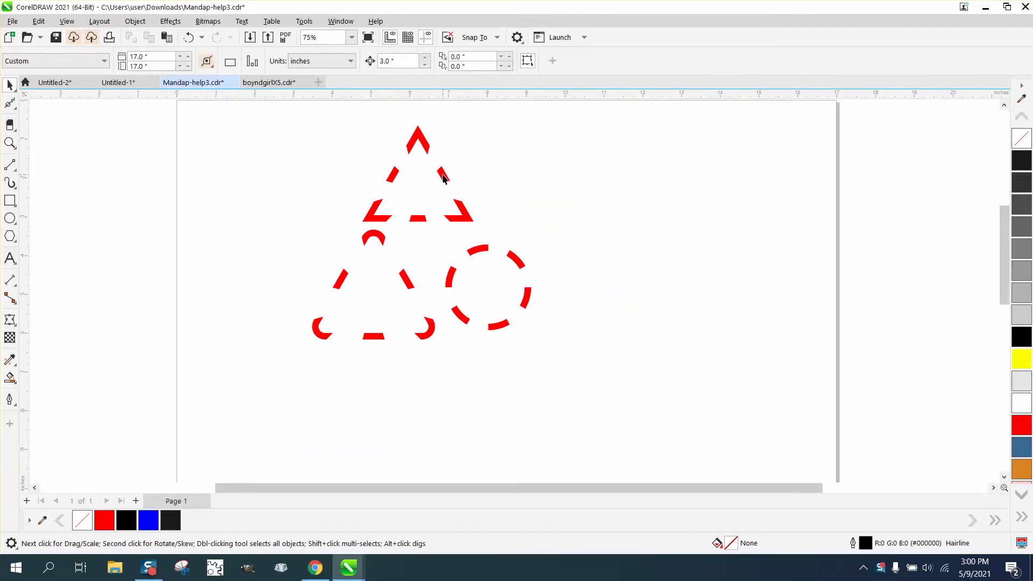
left_click_drag(442, 178, 696, 181)
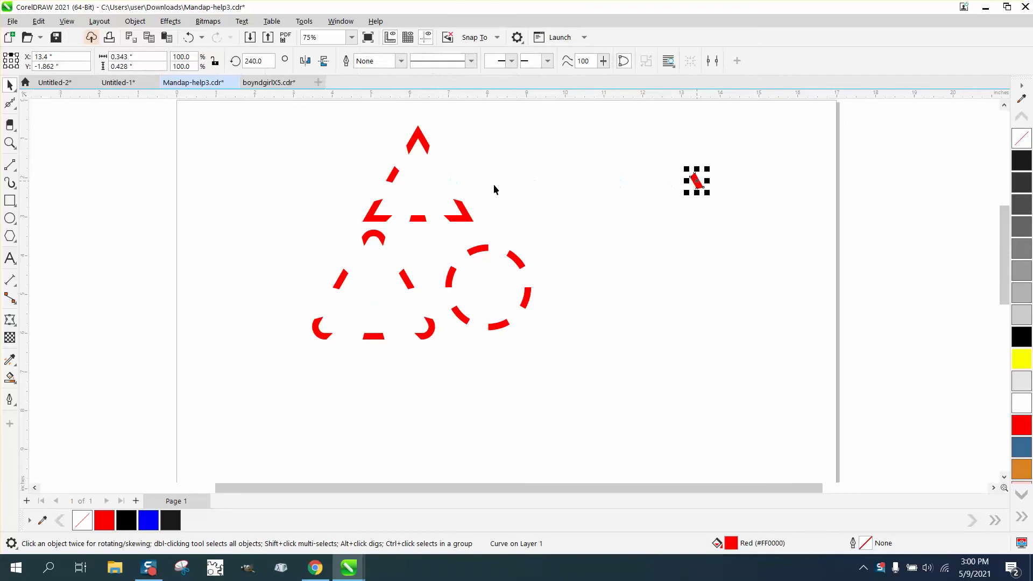
left_click(187, 38)
left_click_drag(347, 119, 490, 227)
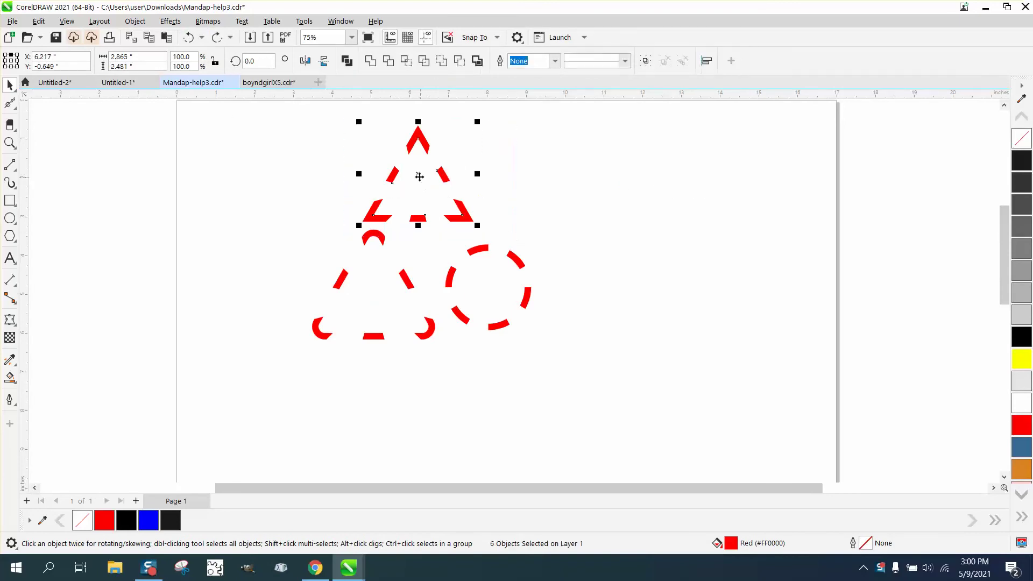
left_click_drag(419, 177, 724, 176)
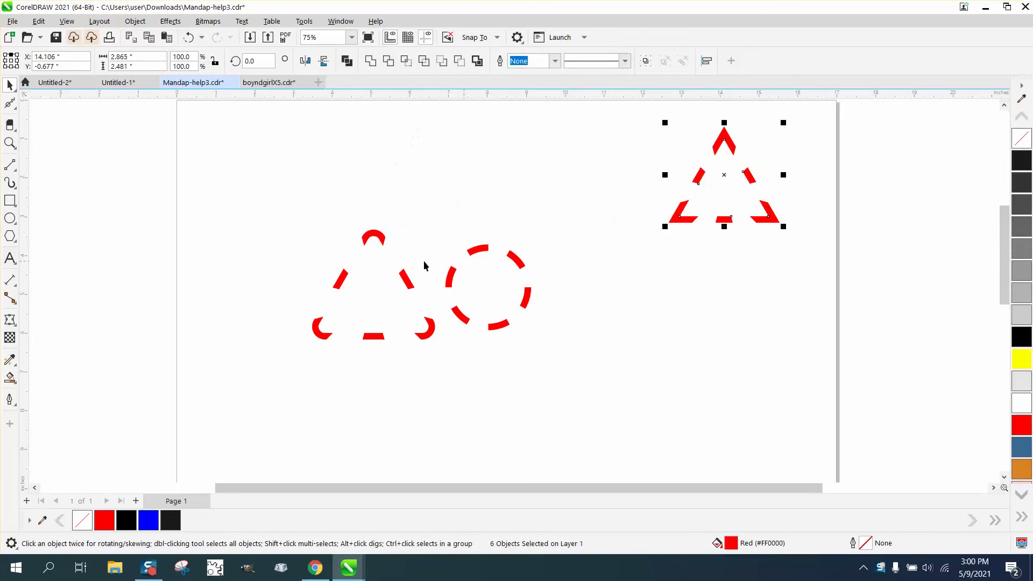
left_click(377, 246)
left_click(374, 236)
Step: Move the lower-left triangle beside it and the dashed circle below the triangles
left_click_drag(282, 214, 439, 366)
left_click_drag(374, 286, 603, 171)
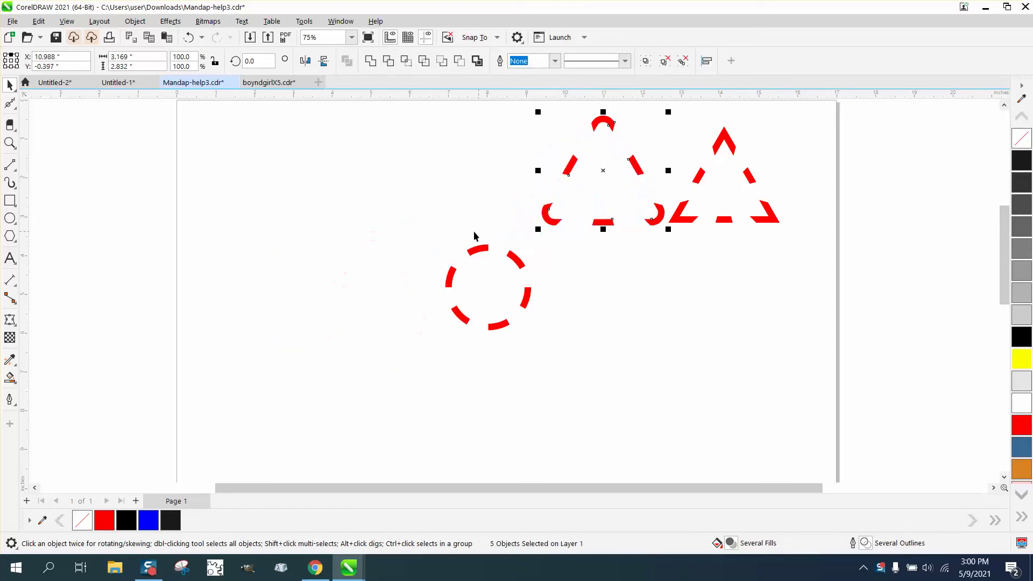
left_click_drag(420, 230, 567, 357)
left_click_drag(490, 290, 707, 302)
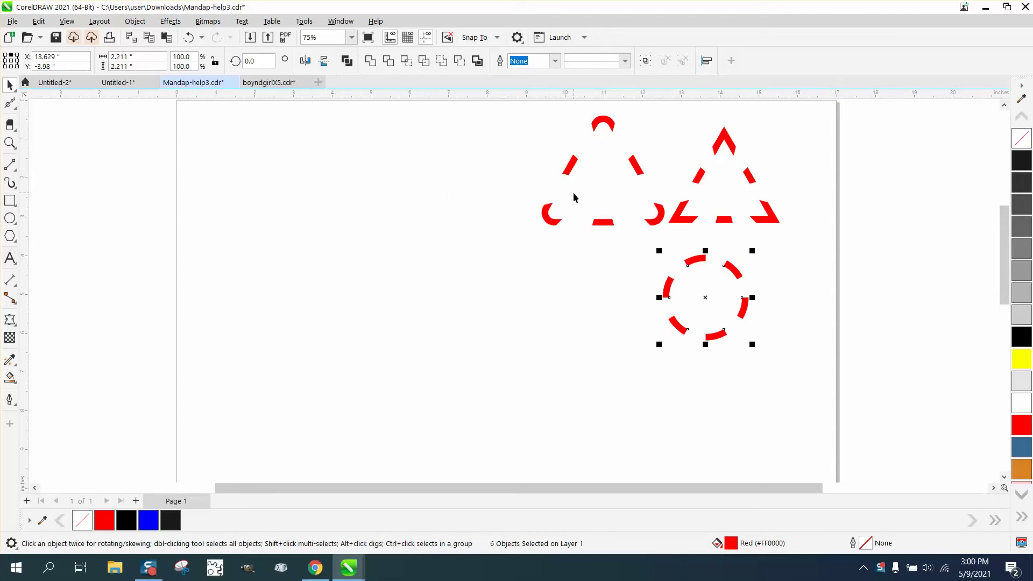
Step: Draw a polygon and centre it on the page
left_click(16, 244)
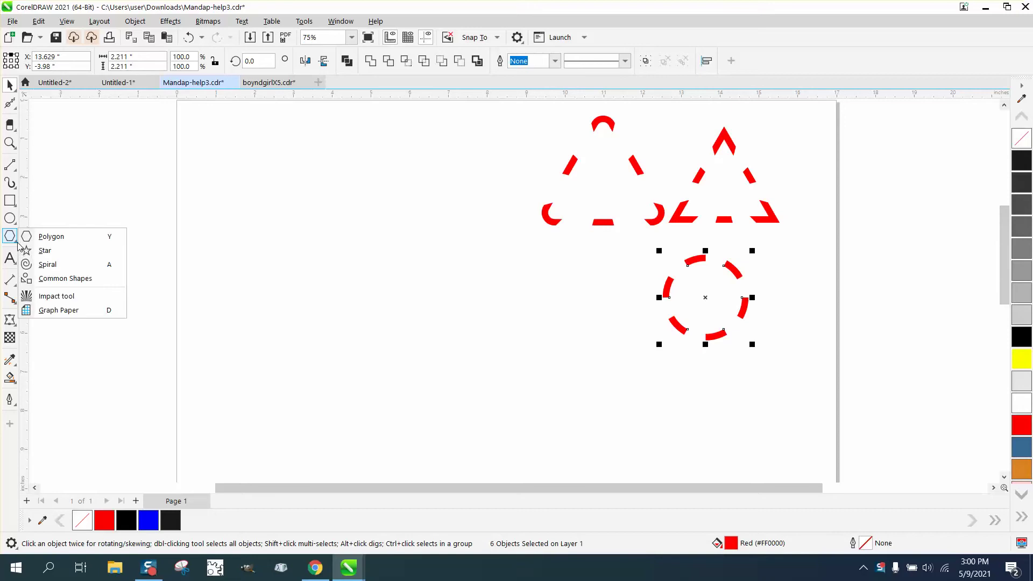
left_click(54, 235)
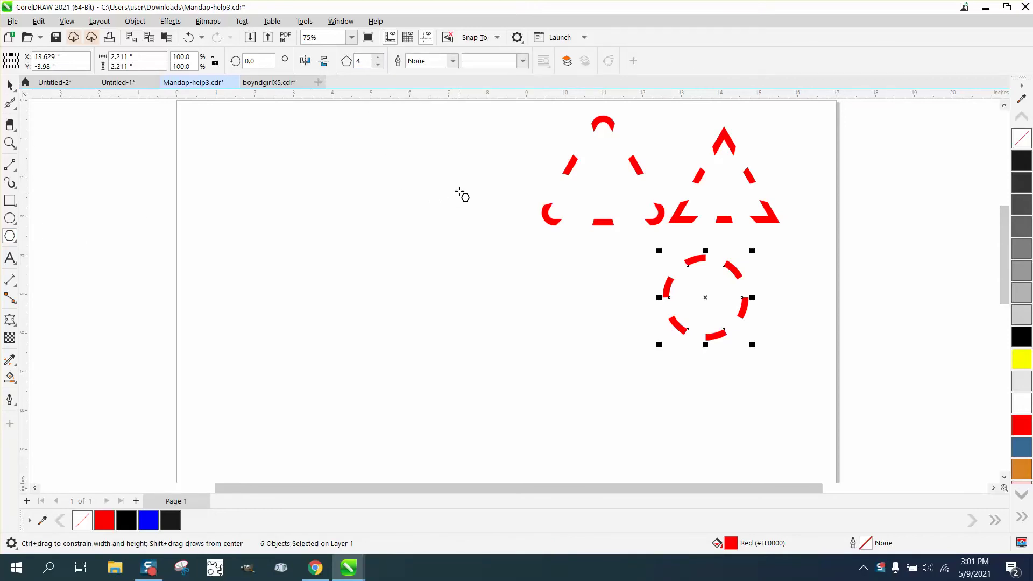
left_click_drag(460, 193, 351, 329)
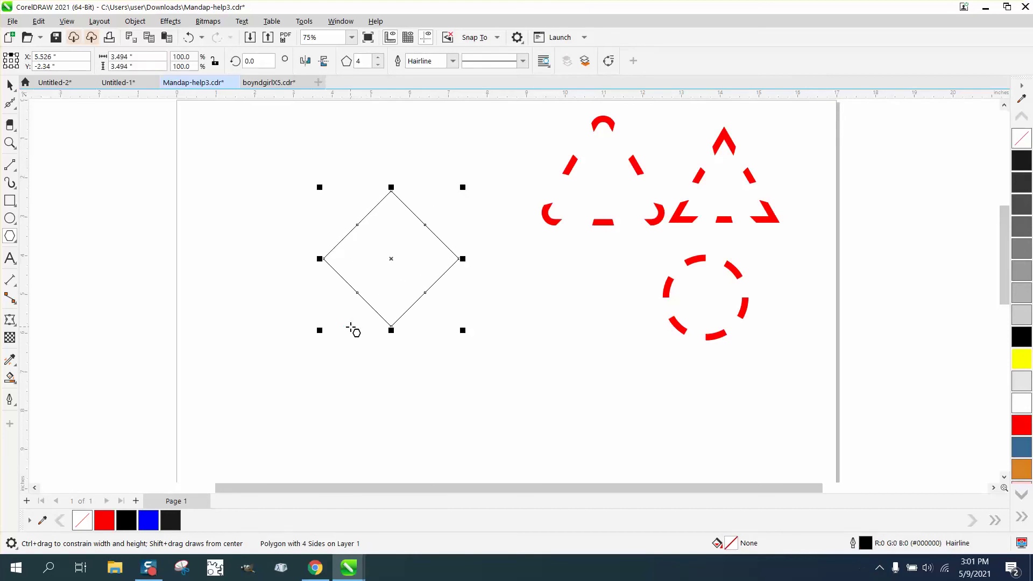
key("p")
Step: Zoom in on the polygon and reduce it to three sides
scroll(323, 264, "down", 2)
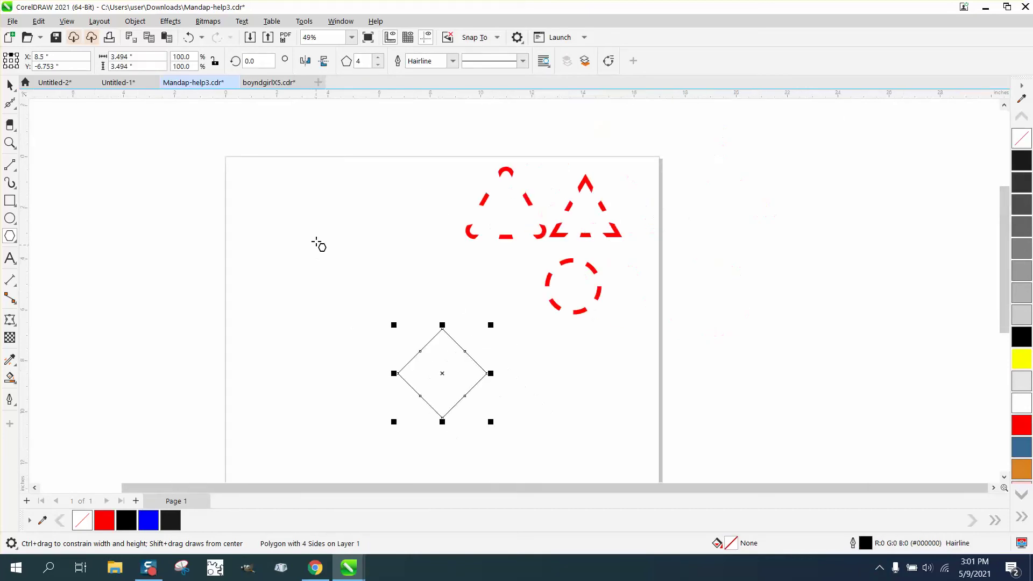
left_click(10, 142)
left_click_drag(357, 301, 574, 445)
left_click(9, 85)
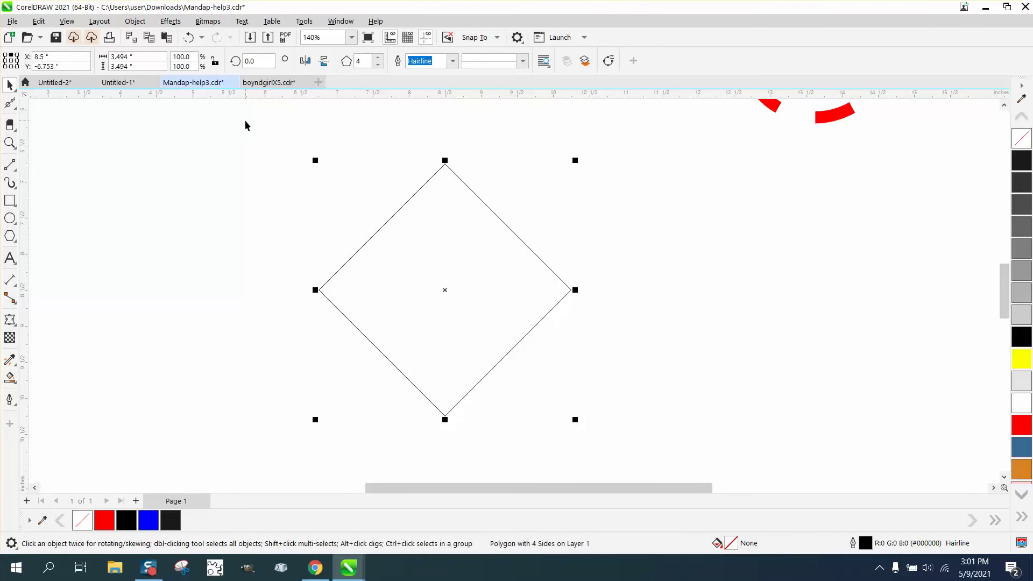
left_click(378, 64)
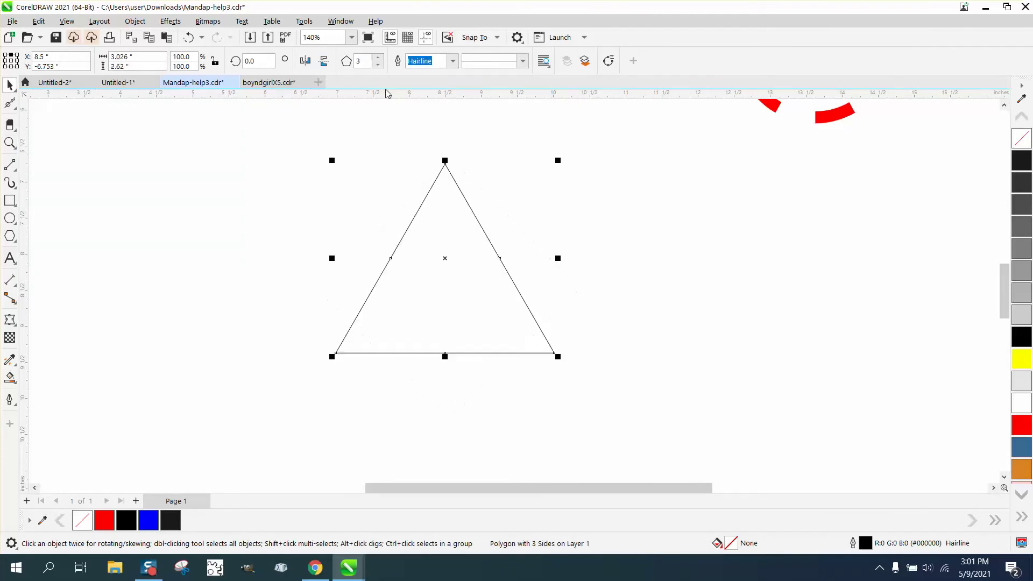
Step: Place horizontal and vertical guidelines crossing through the triangle
left_click_drag(326, 104, 326, 149)
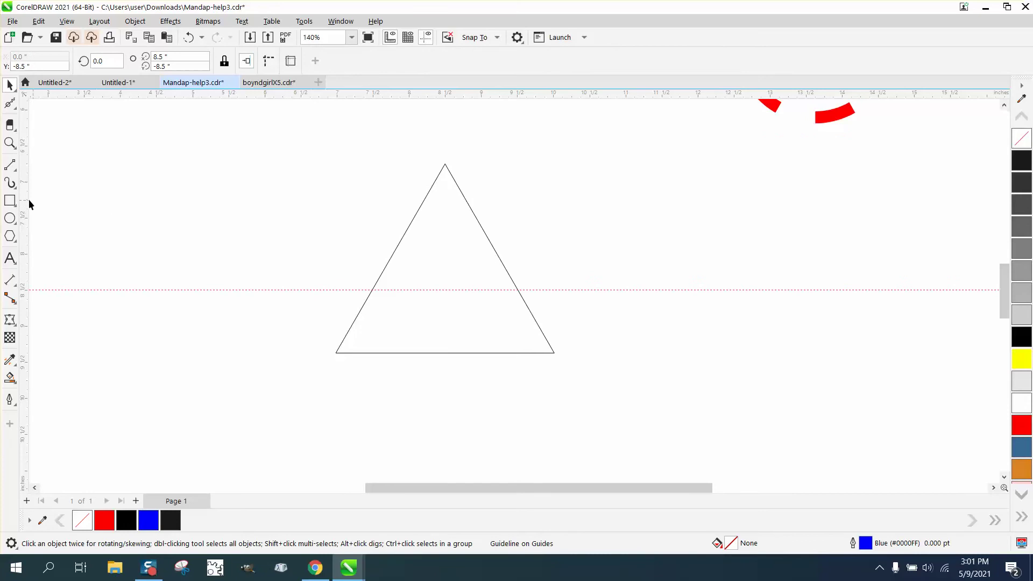
left_click_drag(29, 203, 191, 201)
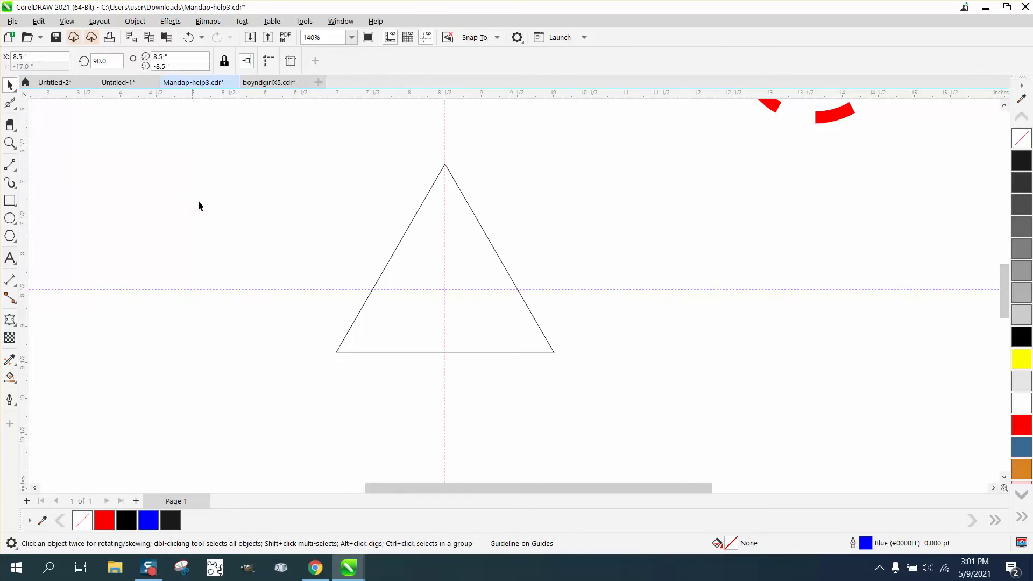
left_click(473, 212)
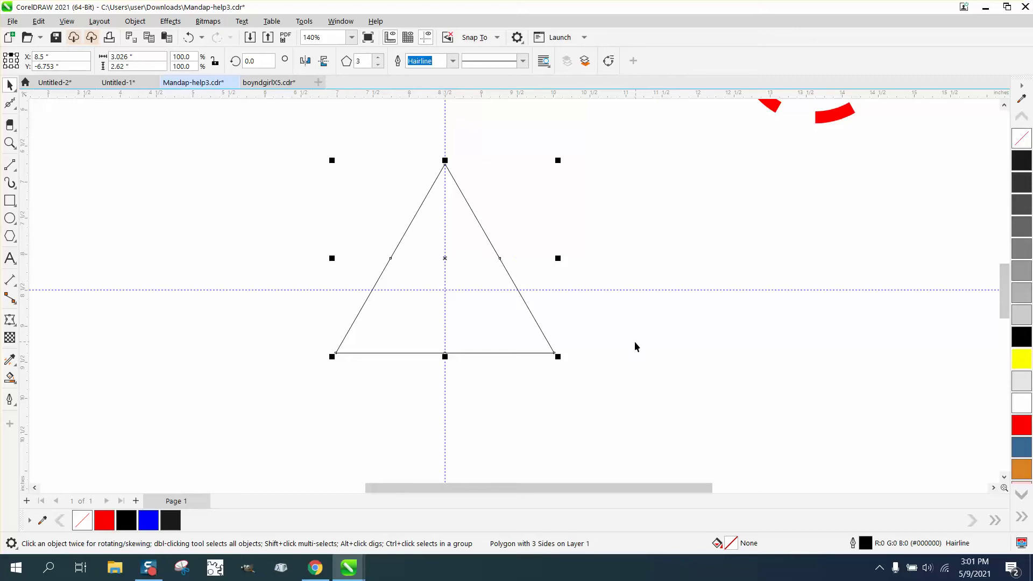
double_click(866, 544)
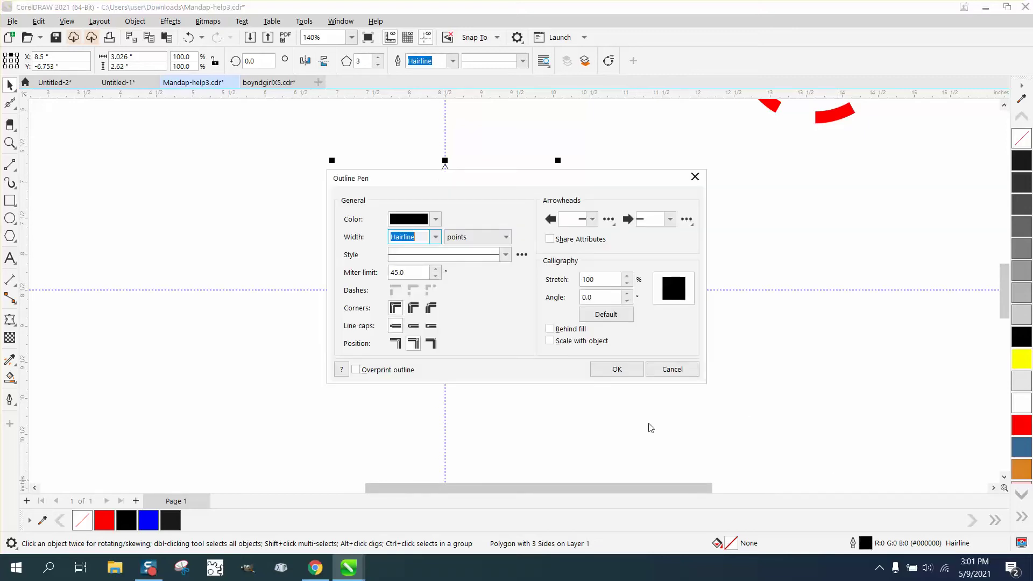
left_click(435, 237)
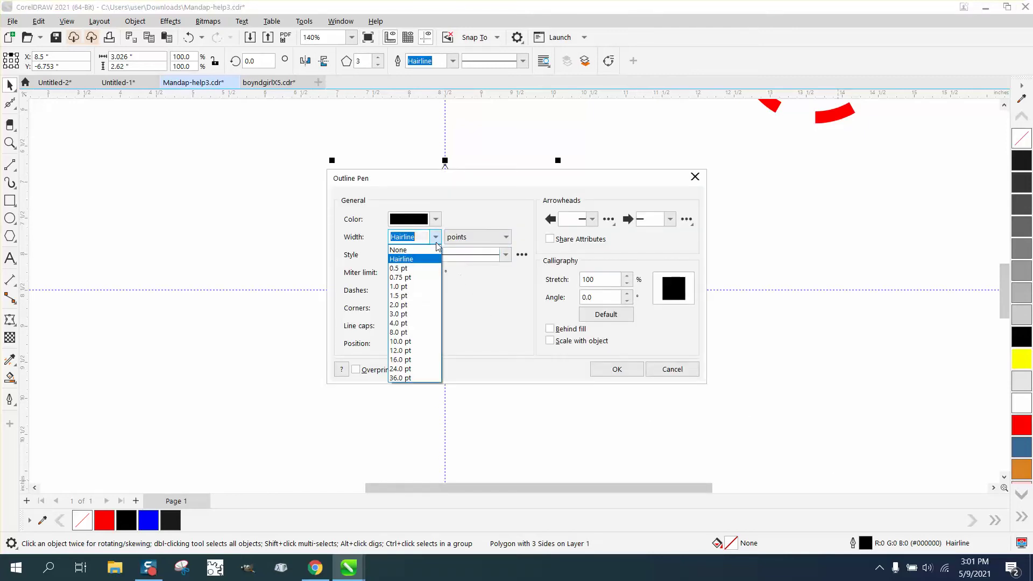
left_click(401, 351)
left_click(618, 370)
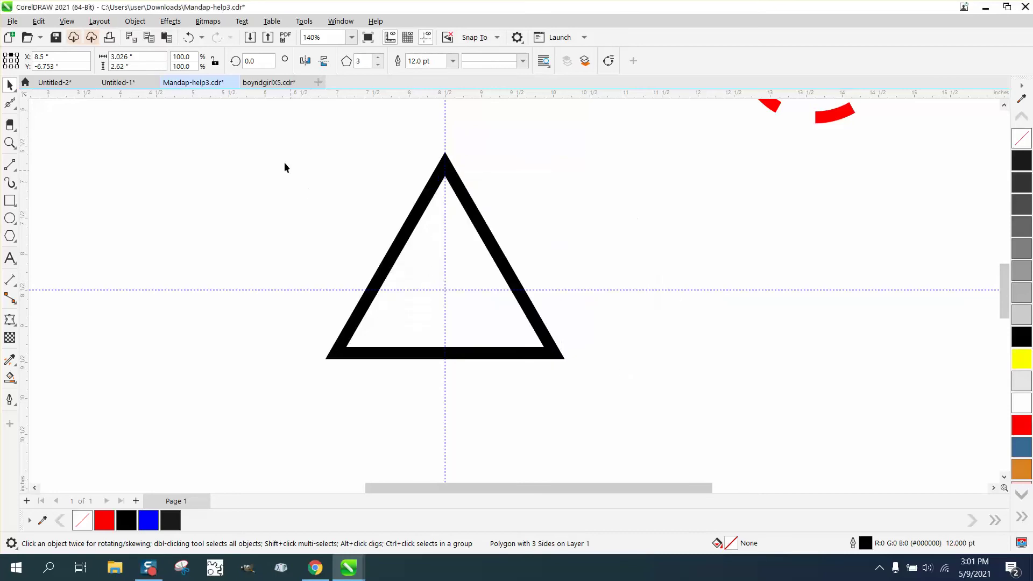
left_click(138, 22)
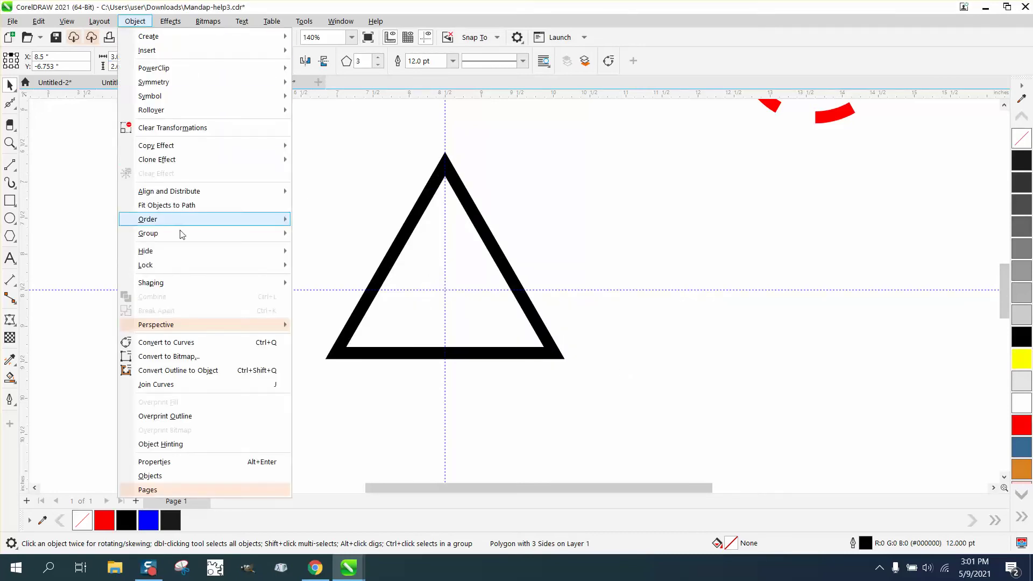
mouse_move(175, 239)
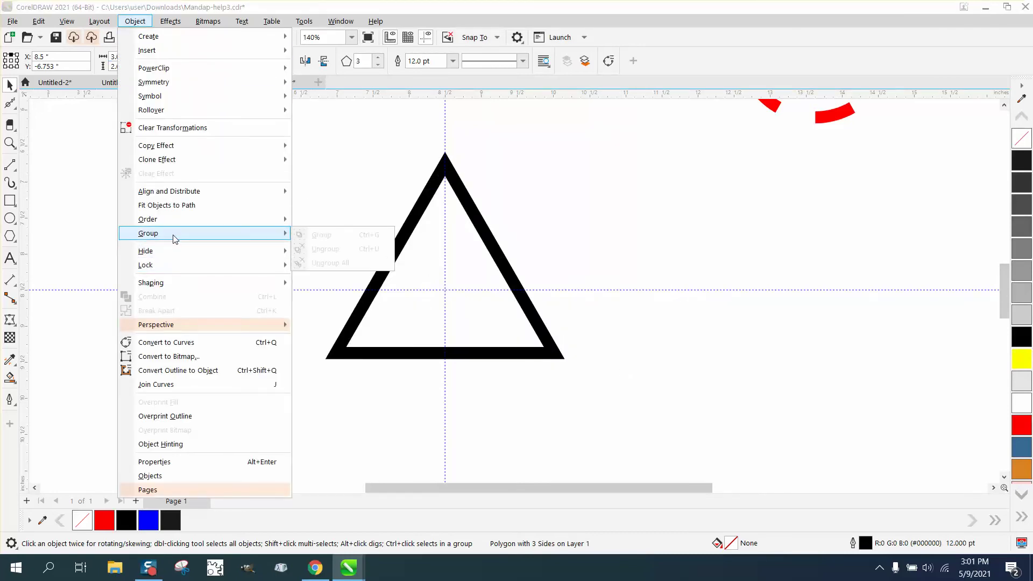
left_click(189, 370)
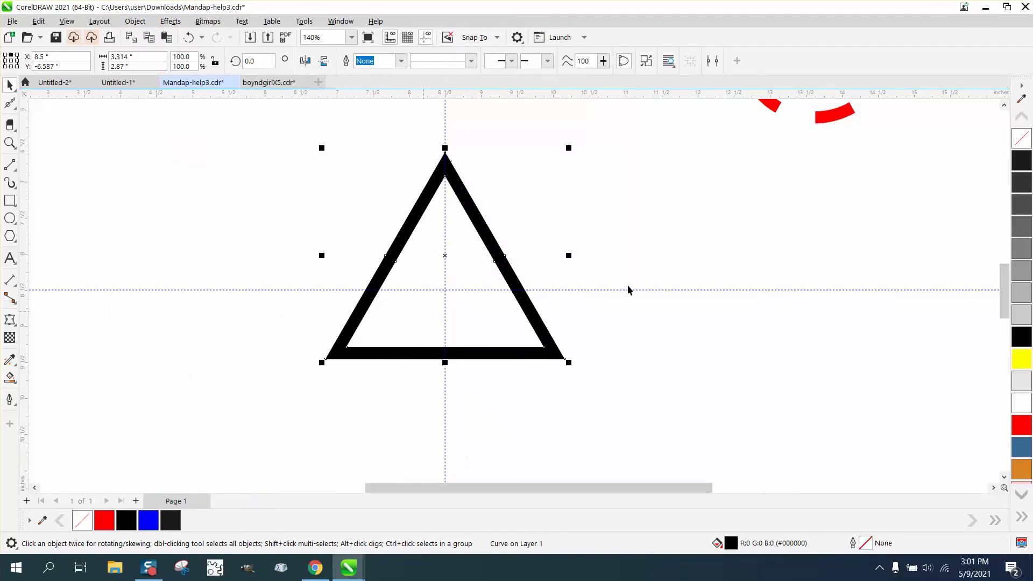
right_click(1019, 162)
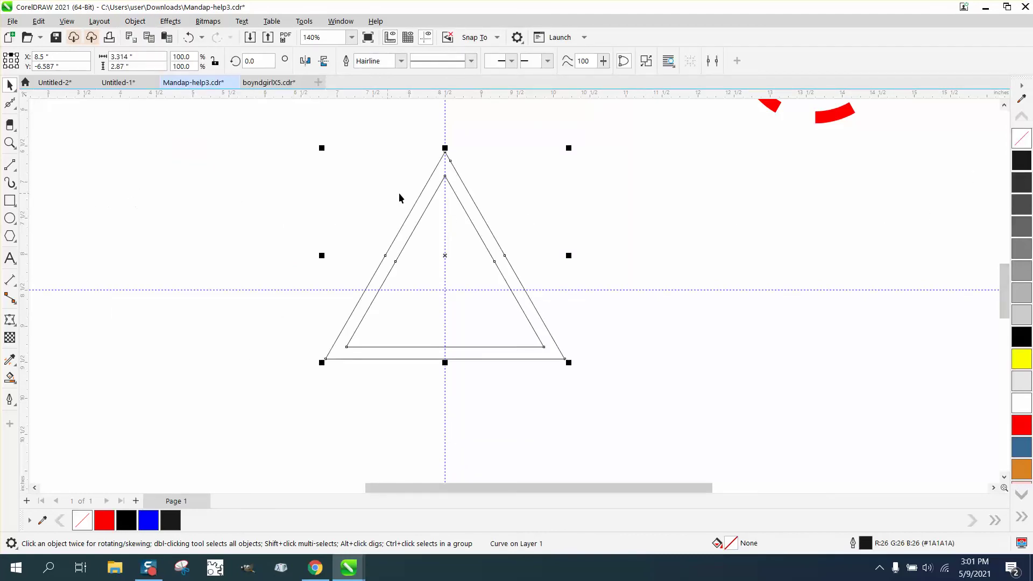
left_click(189, 39)
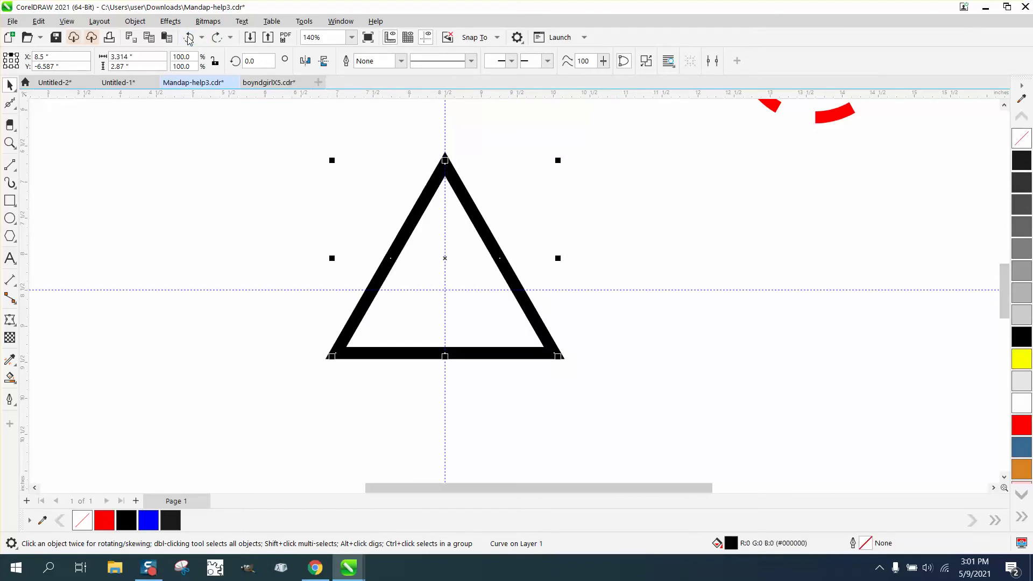
left_click(189, 40)
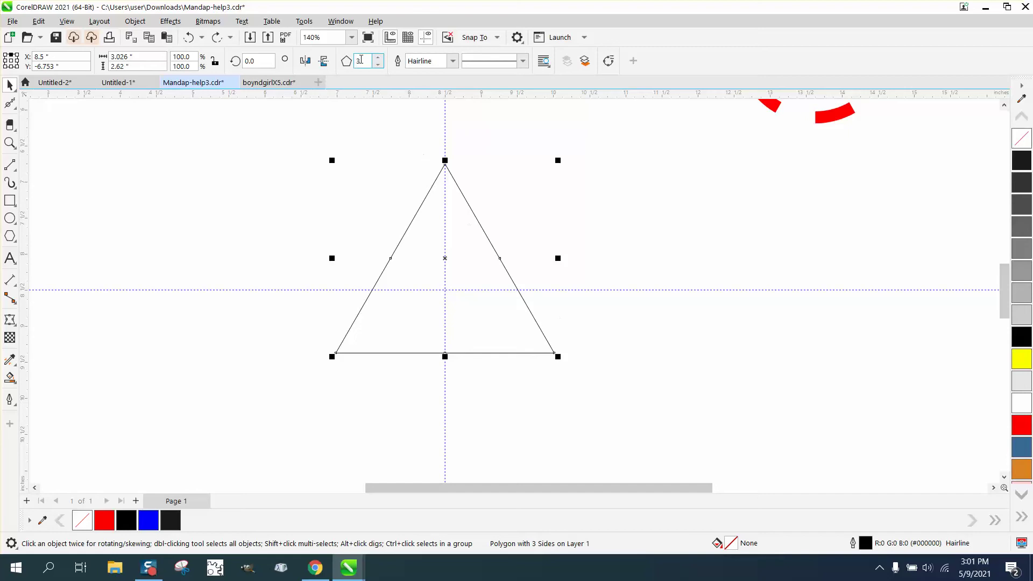
Step: Round the triangle's corners with a 0.25-inch fillet using the Corners docker
left_click(338, 24)
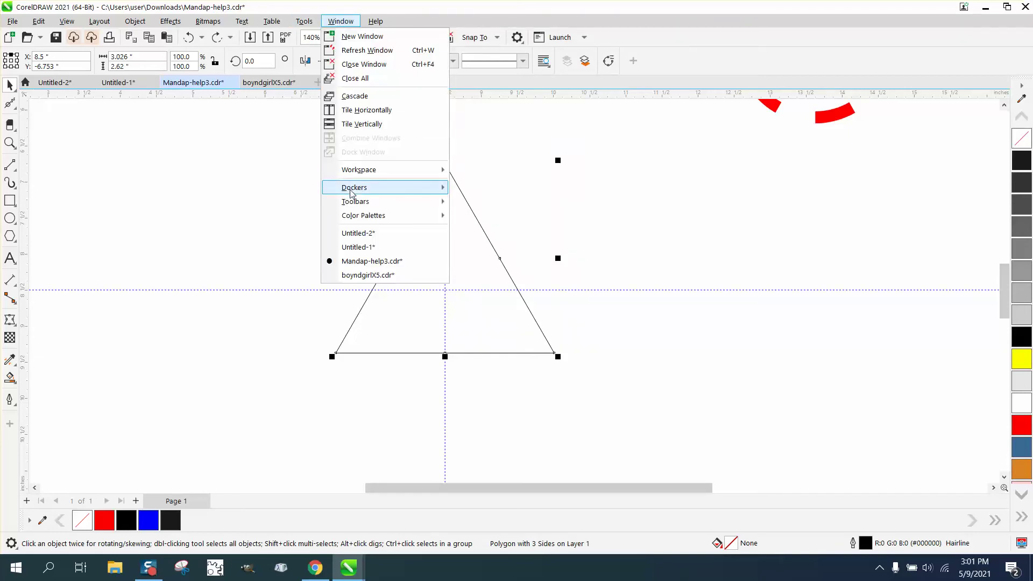
mouse_move(358, 187)
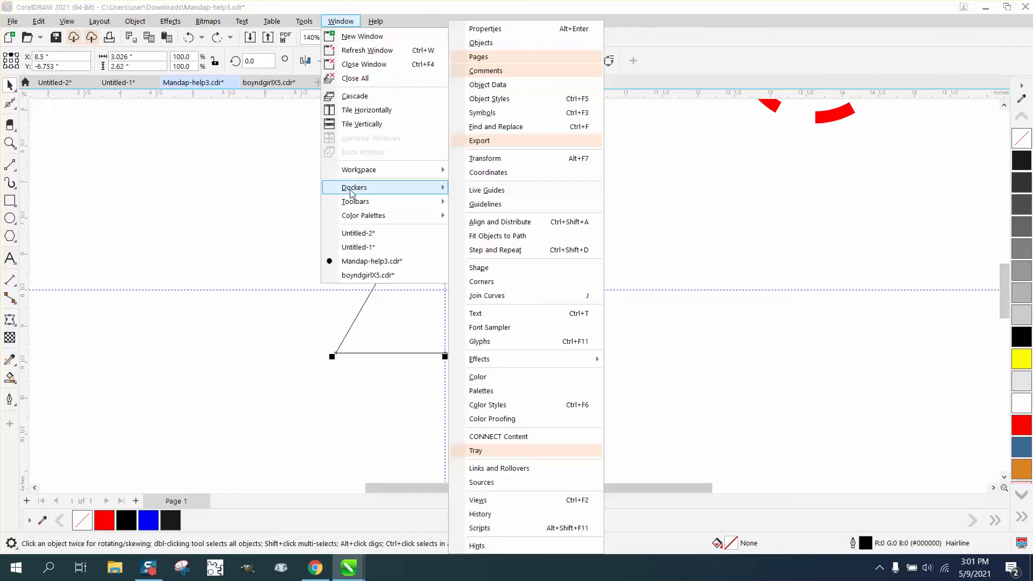
left_click(490, 284)
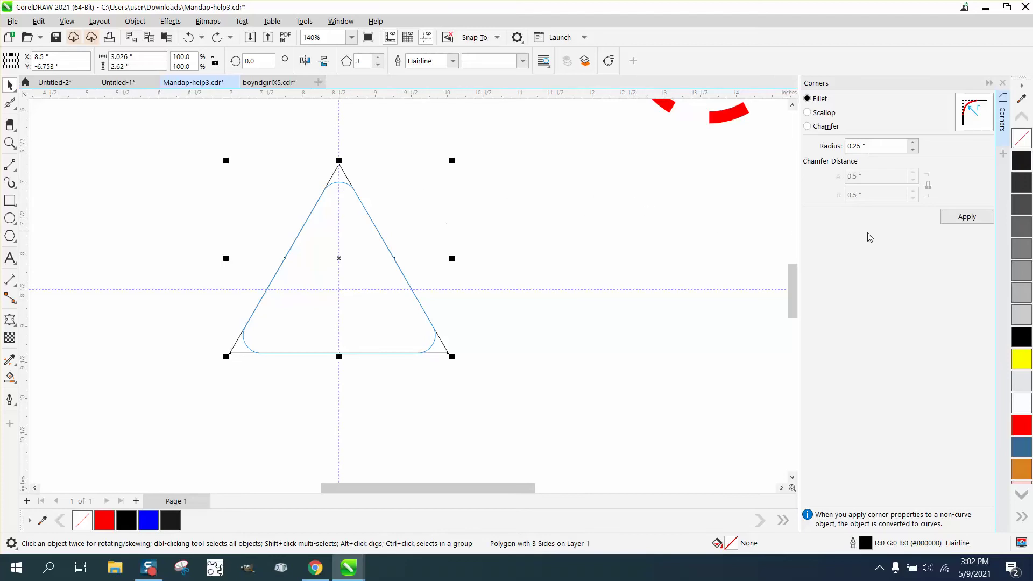
left_click(961, 220)
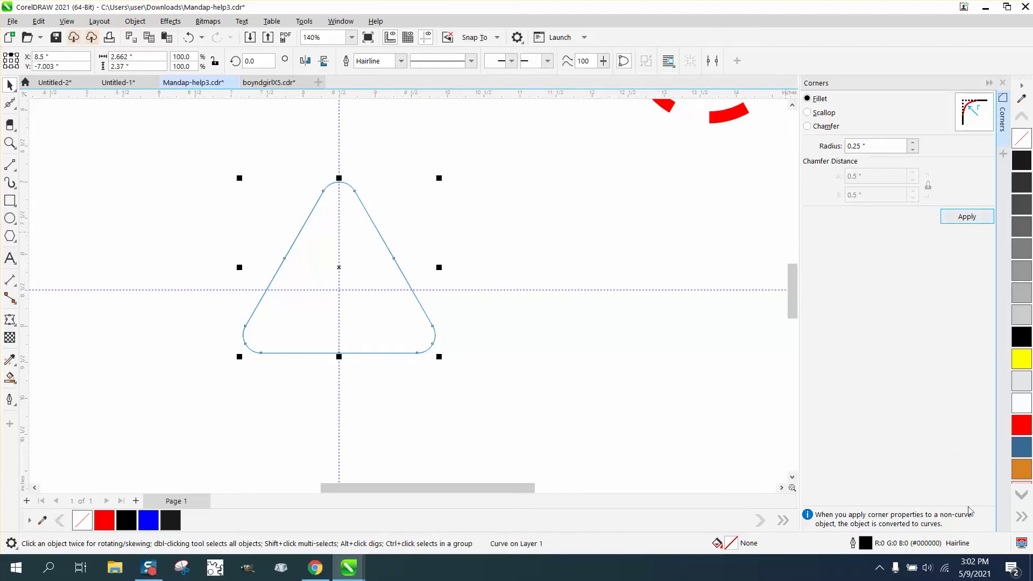
left_click(1002, 82)
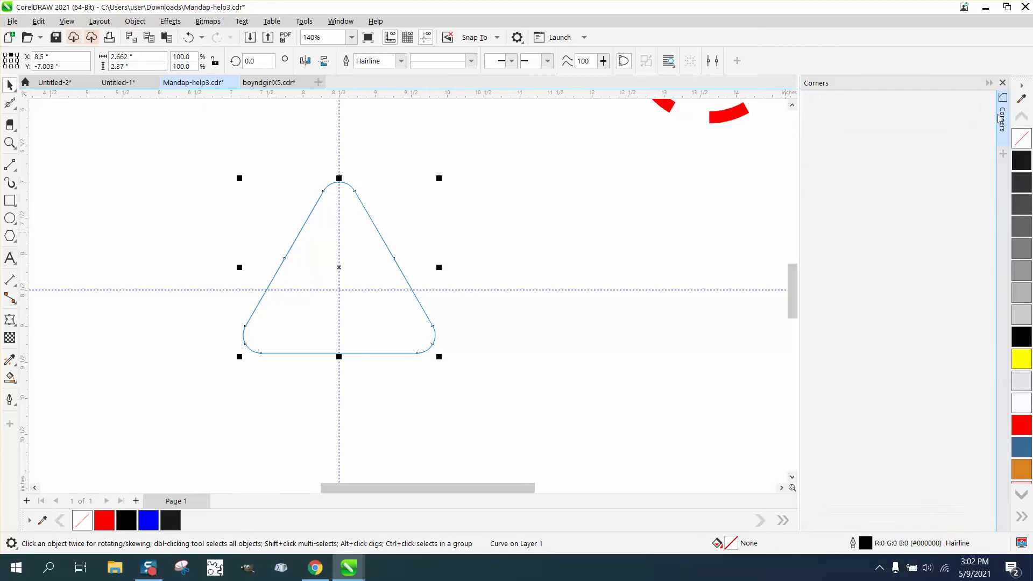
Step: Set the triangle's outline width to 12 pt
key("F12")
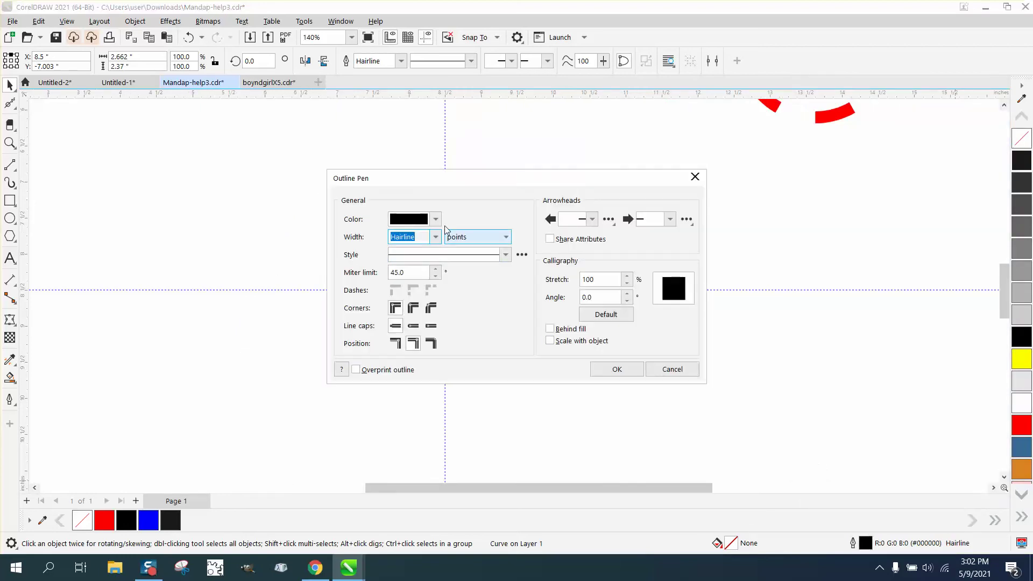
left_click(435, 237)
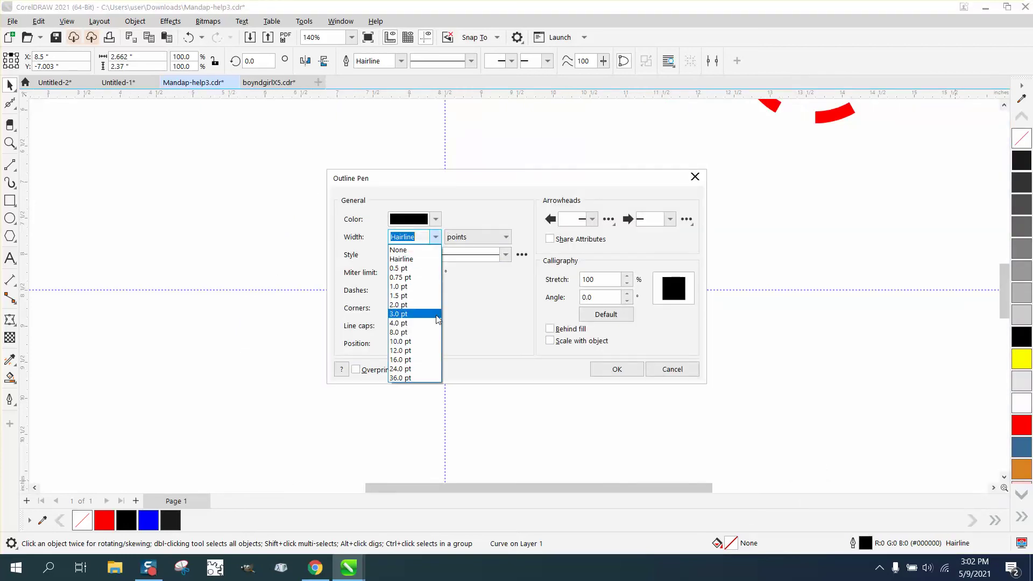
left_click(427, 350)
left_click(617, 369)
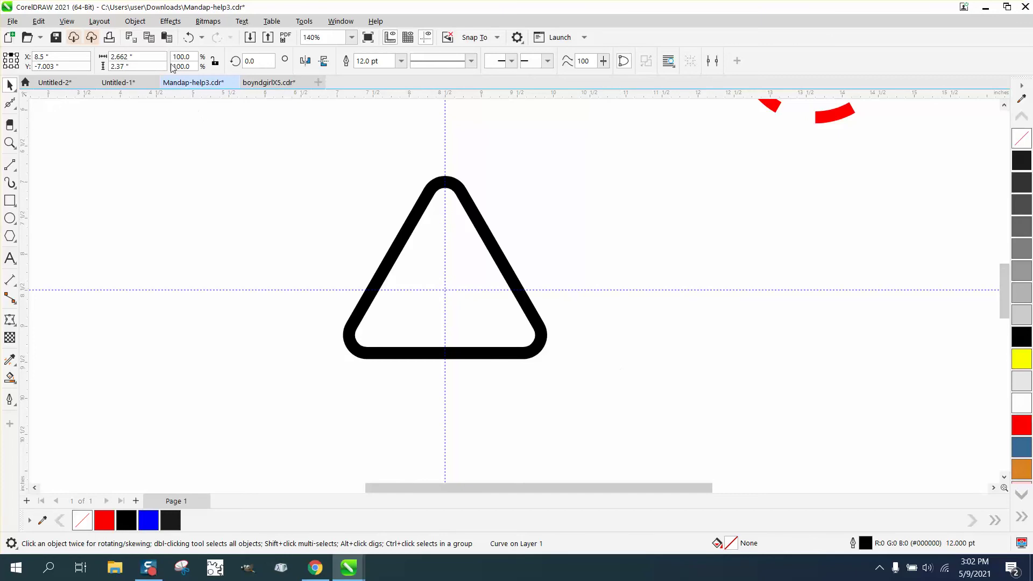
Step: Convert the outline to an object with no fill and a thin black outline
left_click(135, 21)
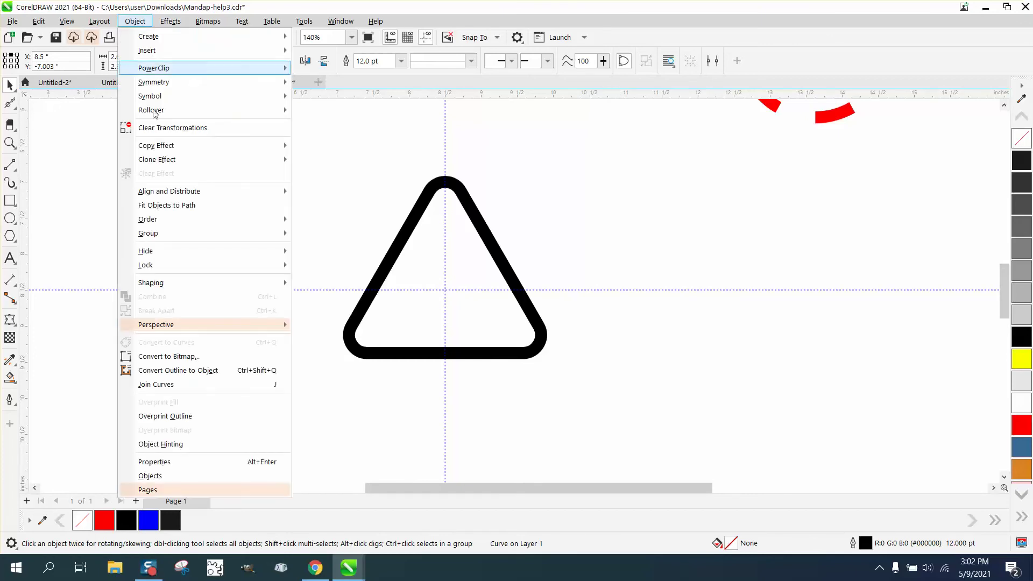
left_click(188, 371)
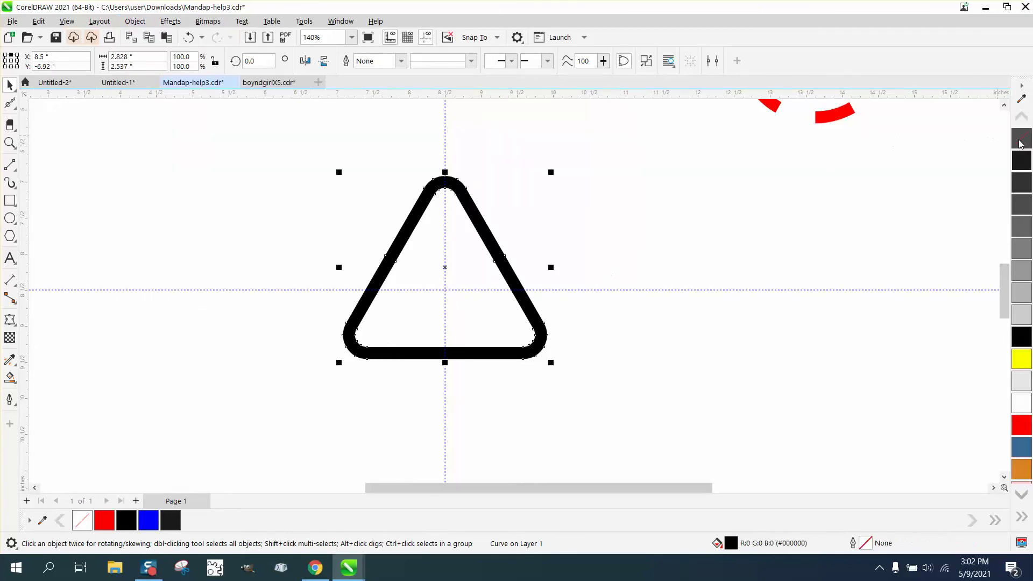
left_click(1021, 140)
right_click(1021, 160)
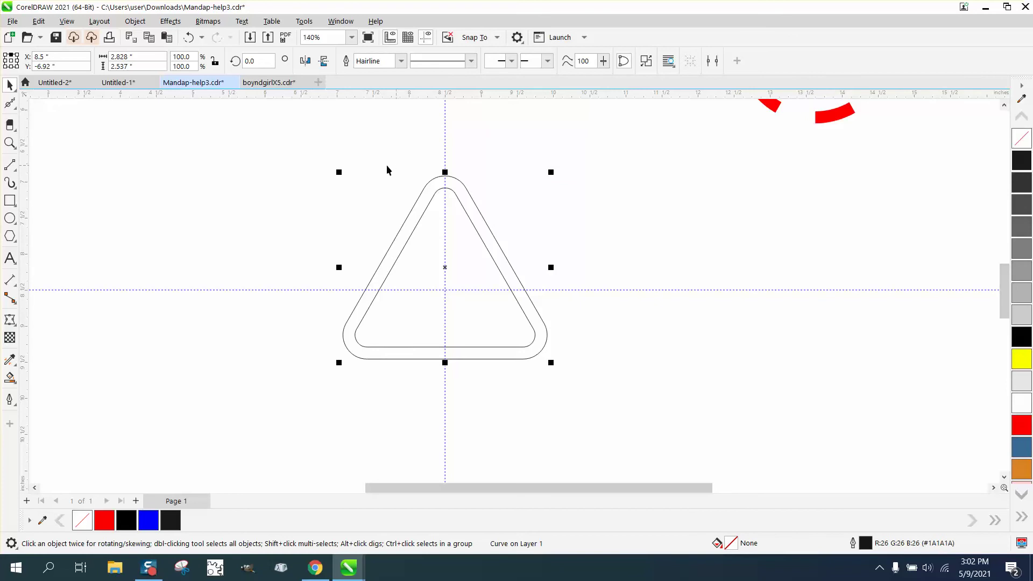
left_click(10, 165)
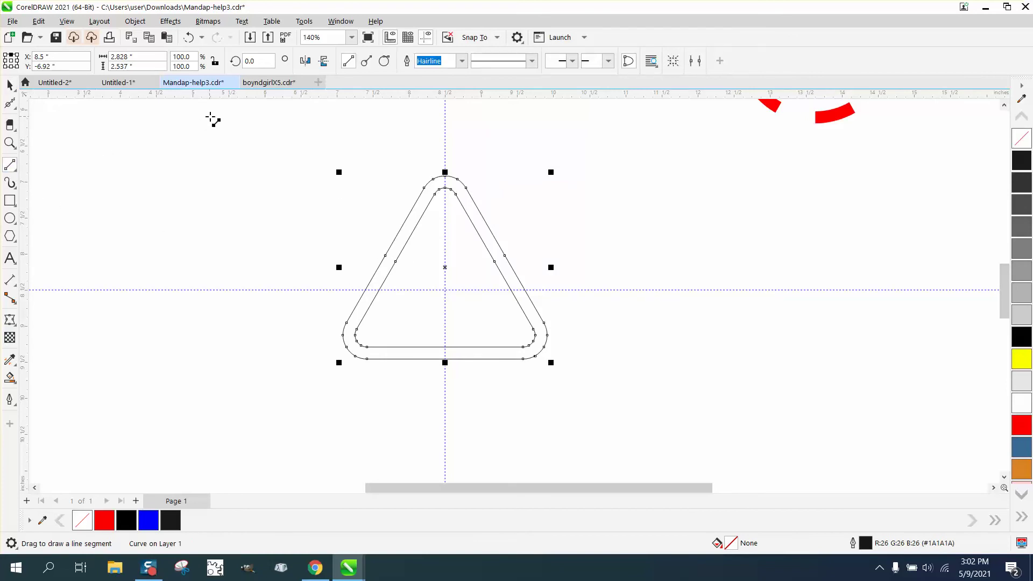
Step: Draw a vertical line through the triangle and centre it on the page
left_click_drag(195, 140, 209, 400)
key("p")
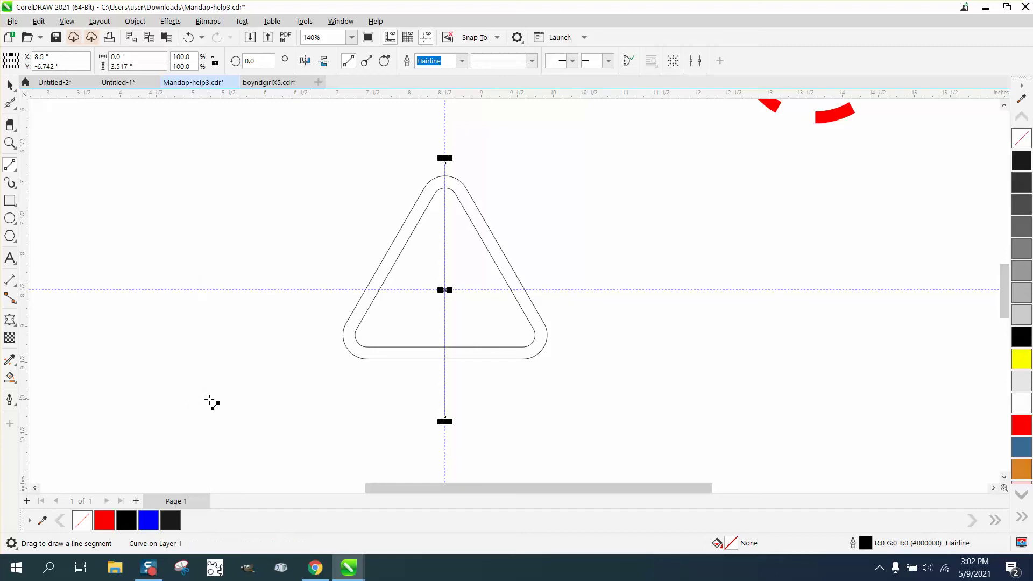
left_click(15, 82)
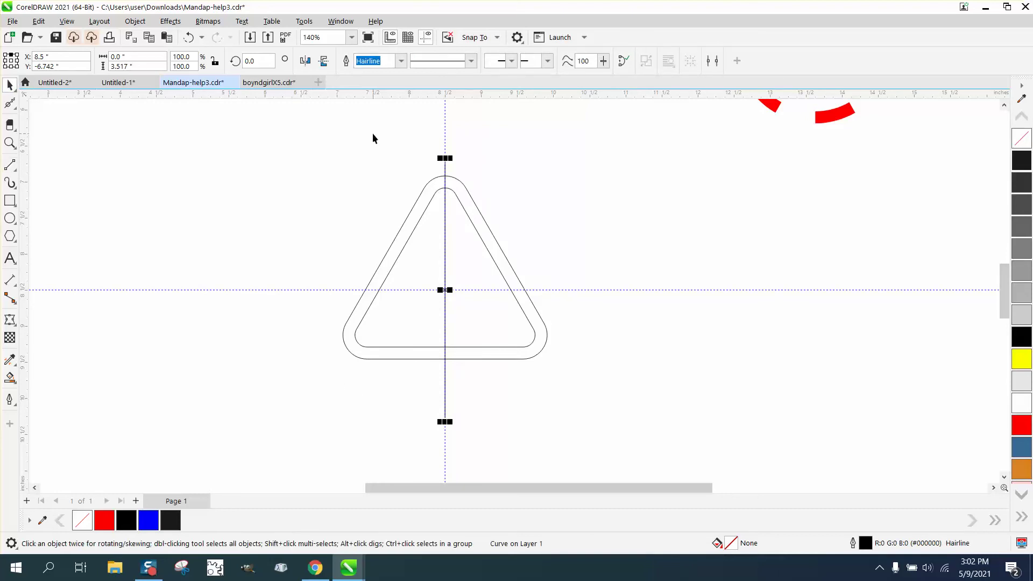
Step: Rotate a copy of the line to 15°
left_click(260, 62)
type("15")
key("Return")
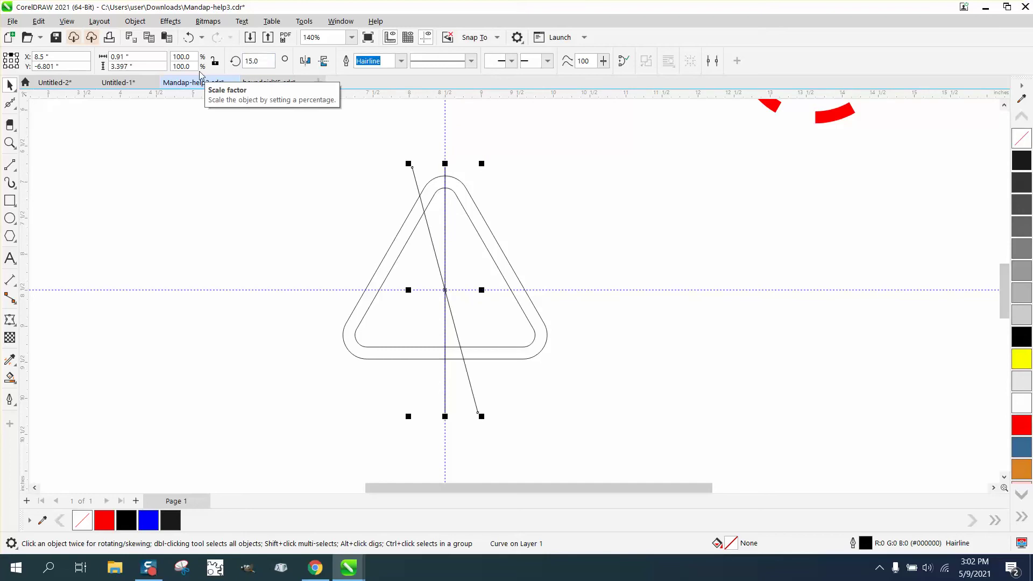
left_click(464, 157)
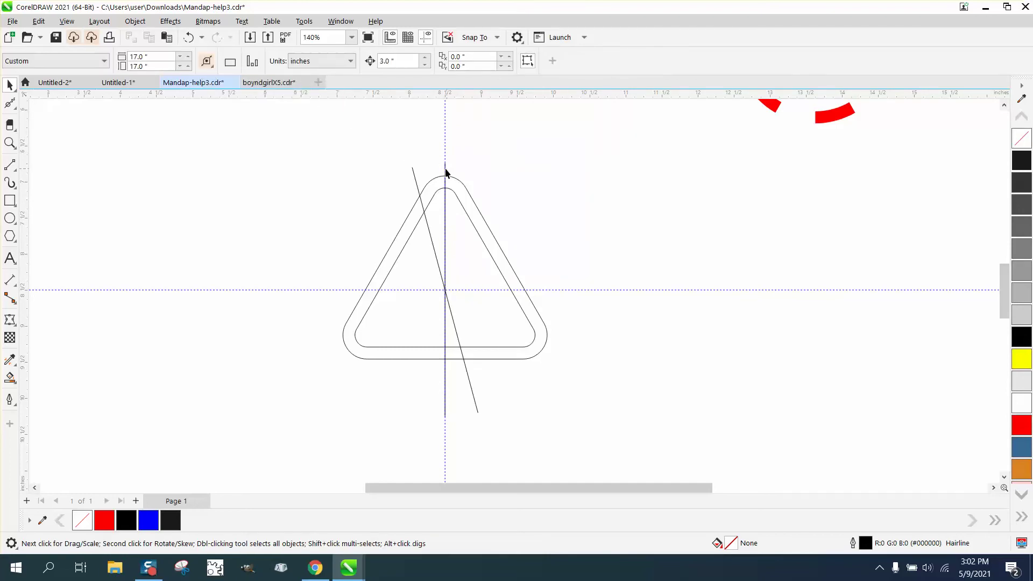
Step: Rotate the vertical line to -15° (345°)
left_click(445, 208)
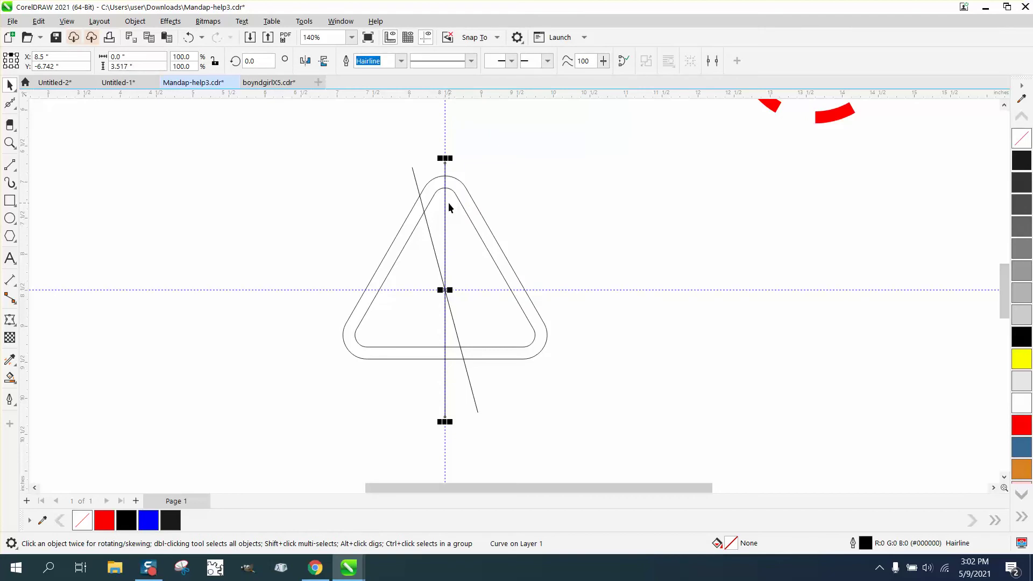
left_click(563, 182)
left_click(446, 170)
left_click(624, 187)
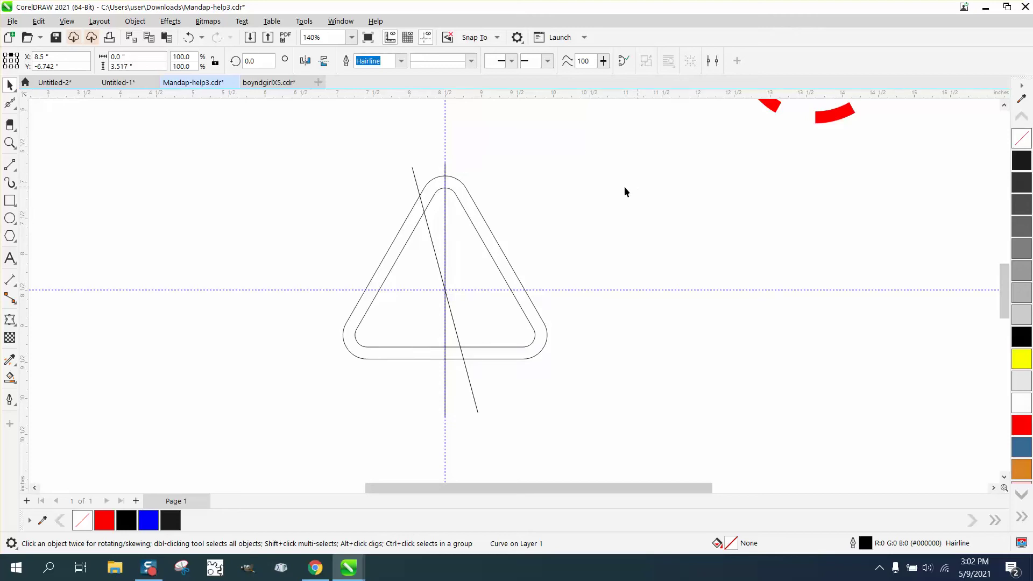
left_click(445, 171)
left_click(242, 62)
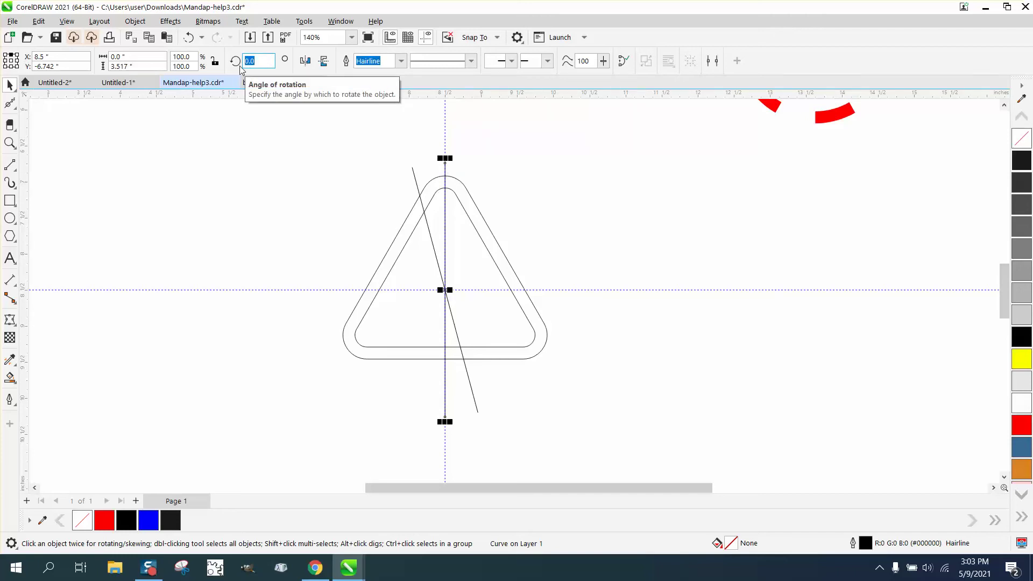
type("-")
key("BackSpace")
key("Return")
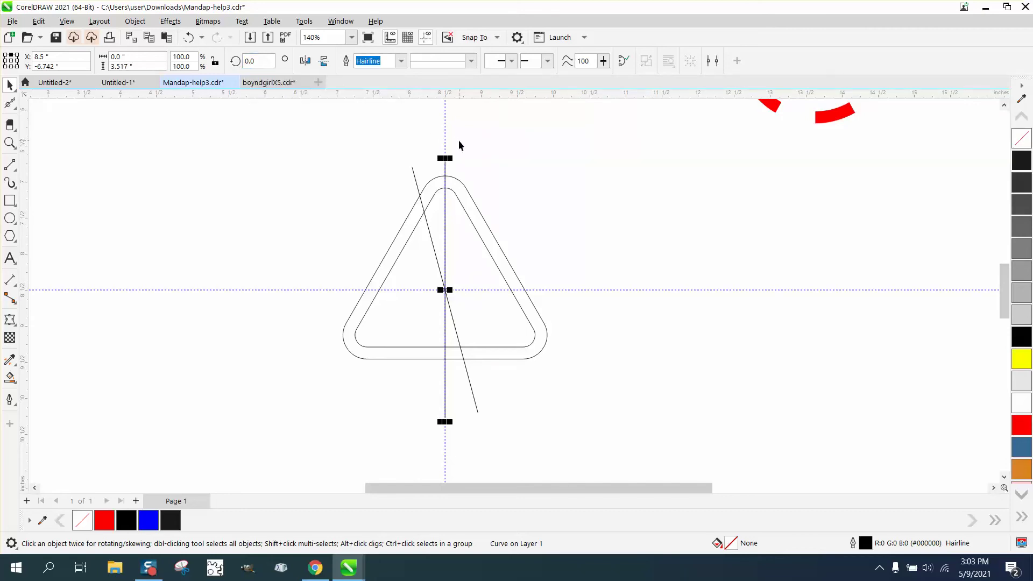
left_click(263, 61)
type("-15")
key("Return")
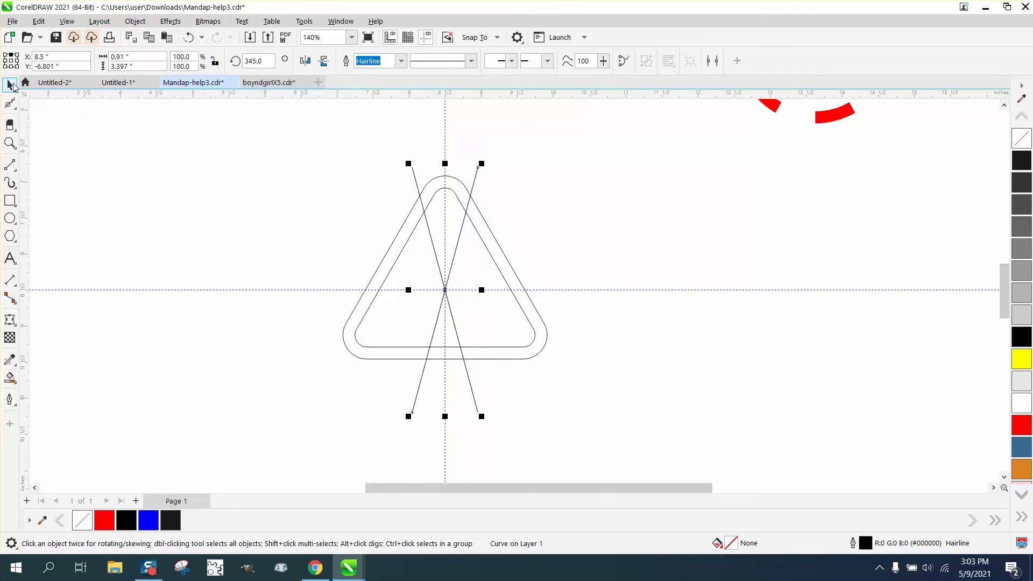
Step: Rotate the 15° line to 45°
left_click(521, 163)
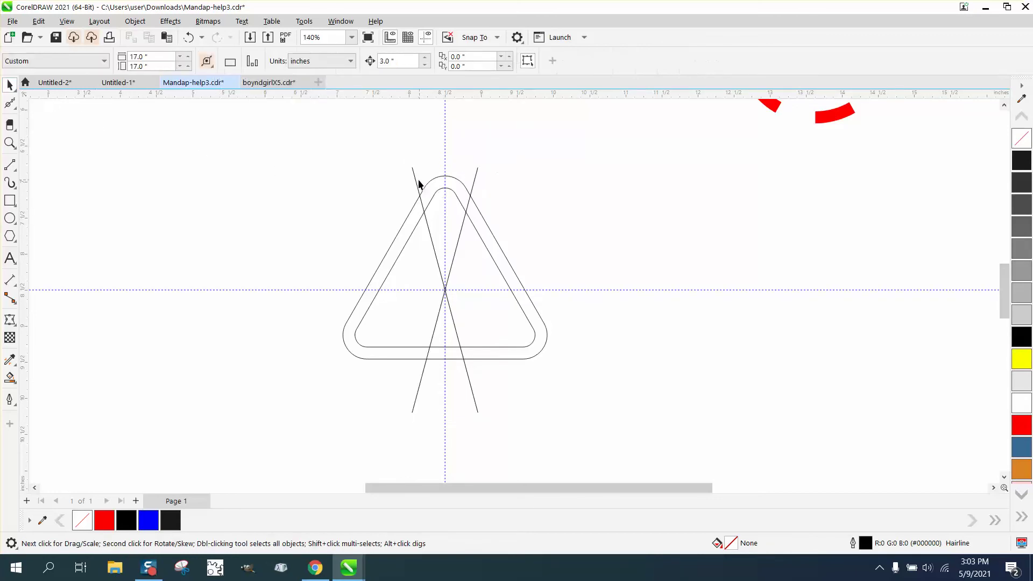
left_click(417, 182)
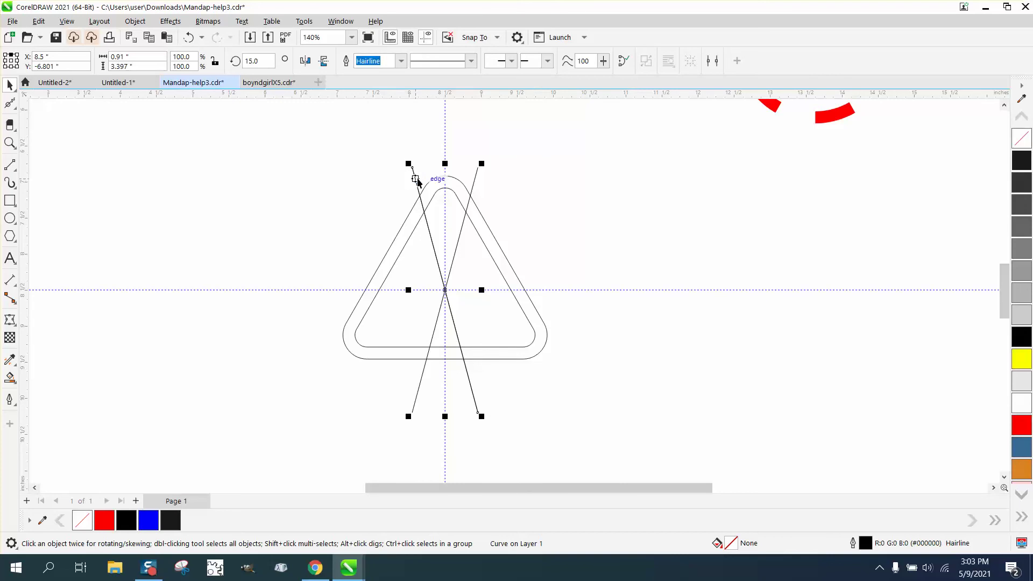
double_click(253, 61)
type("45")
key("Return")
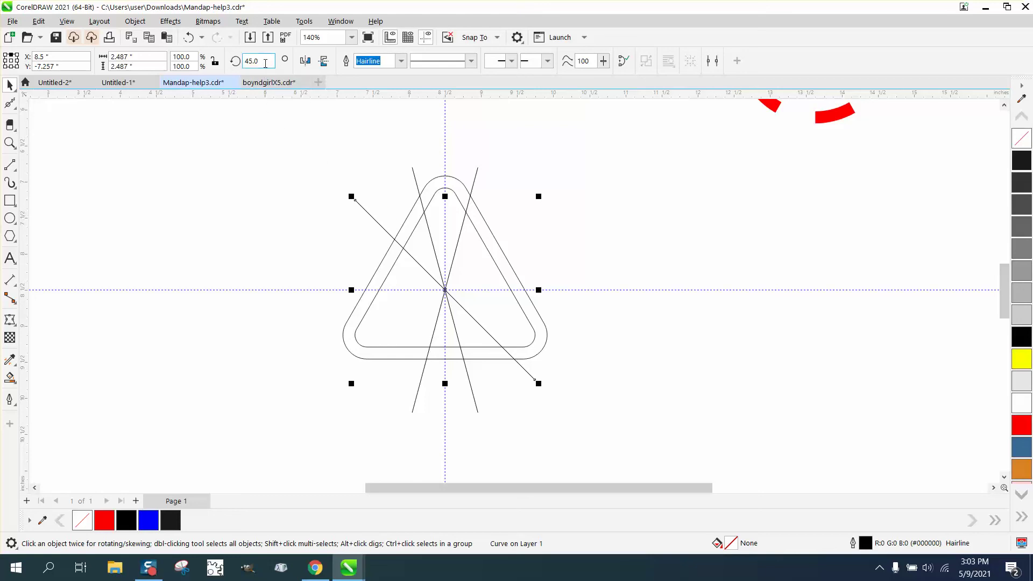
Step: Rotate the line on through 60° to 75°
left_click_drag(265, 64, 245, 63)
type("60")
key("Return")
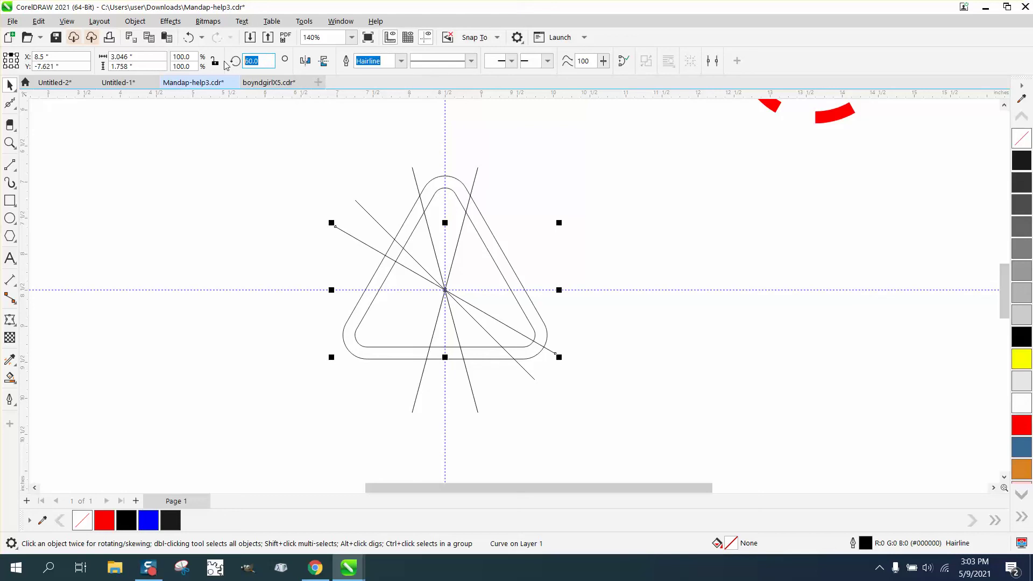
type("75")
key("Return")
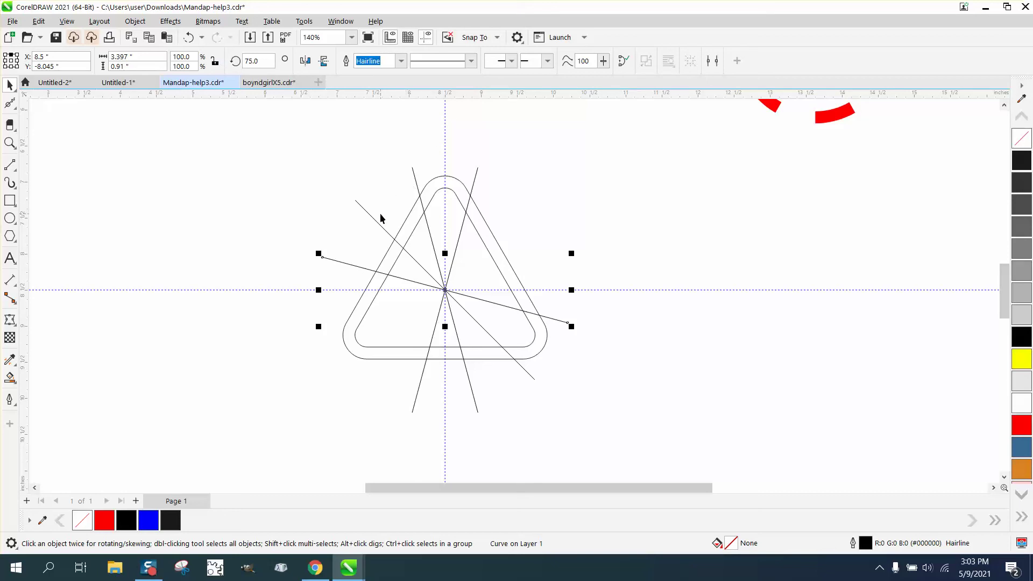
Step: Smart Fill the triangle's top arc band and a small left band section red
left_click(10, 377)
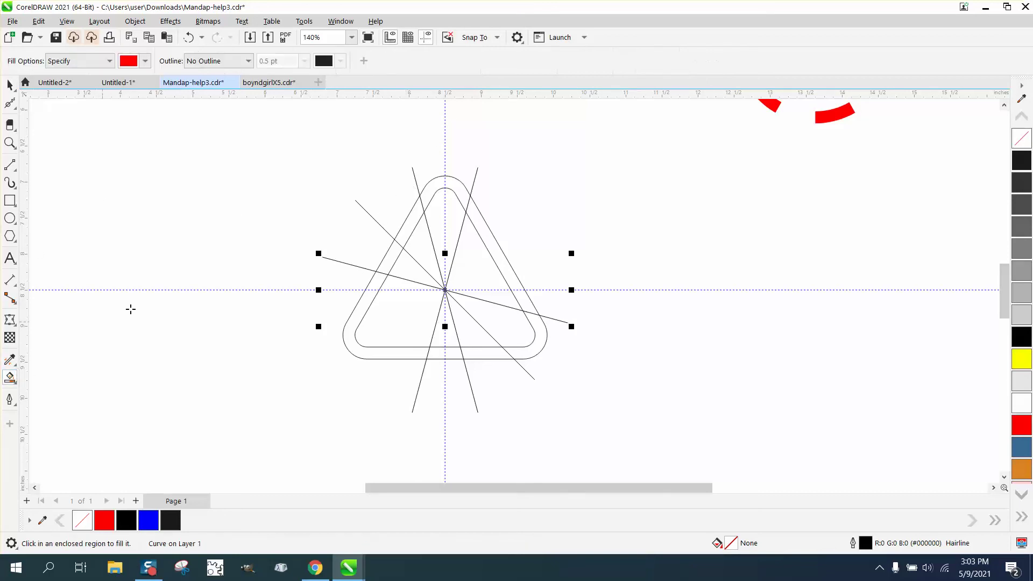
left_click(457, 188)
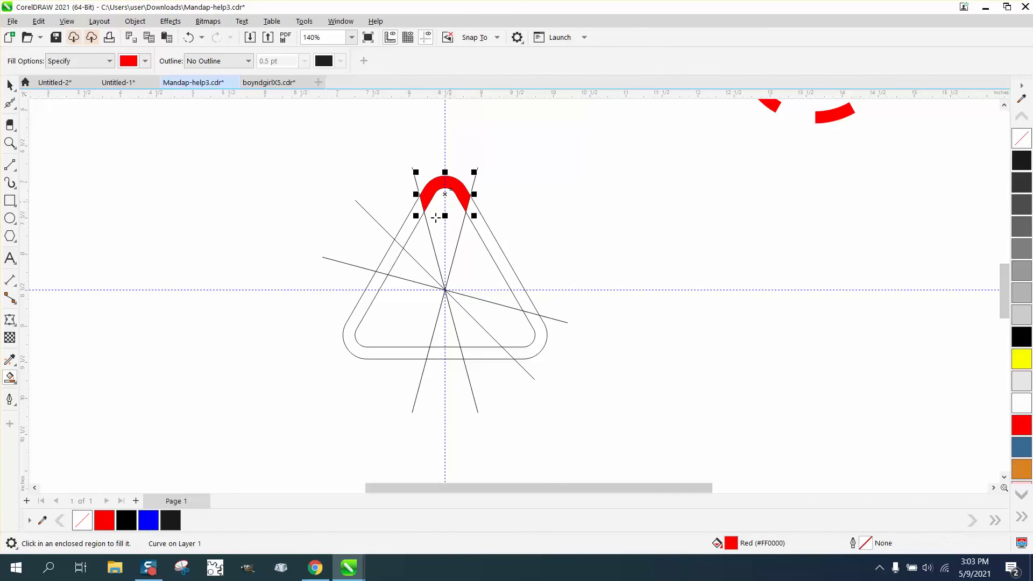
left_click(392, 252)
Step: Select both red pieces and group them
key("space")
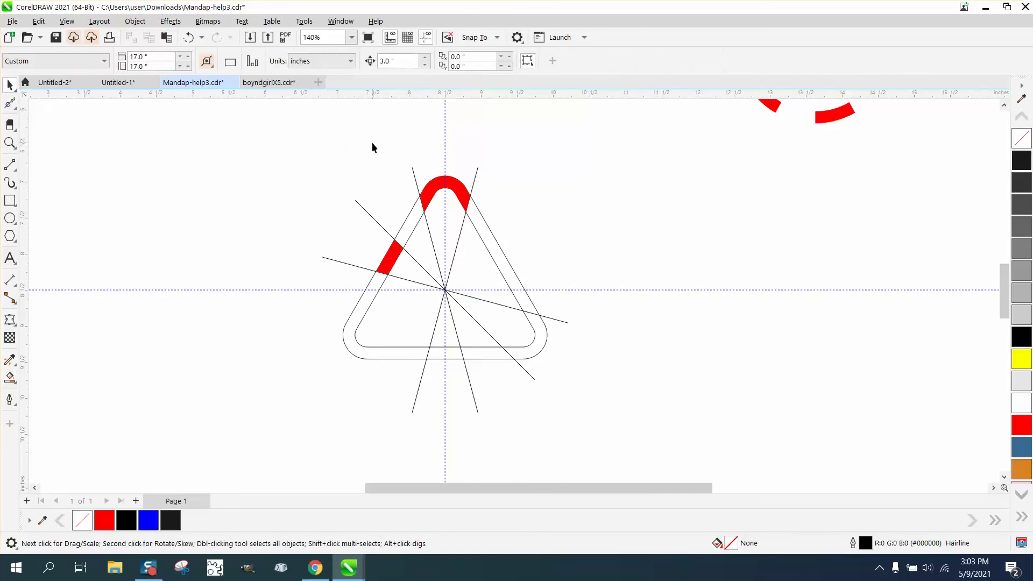
left_click(460, 185)
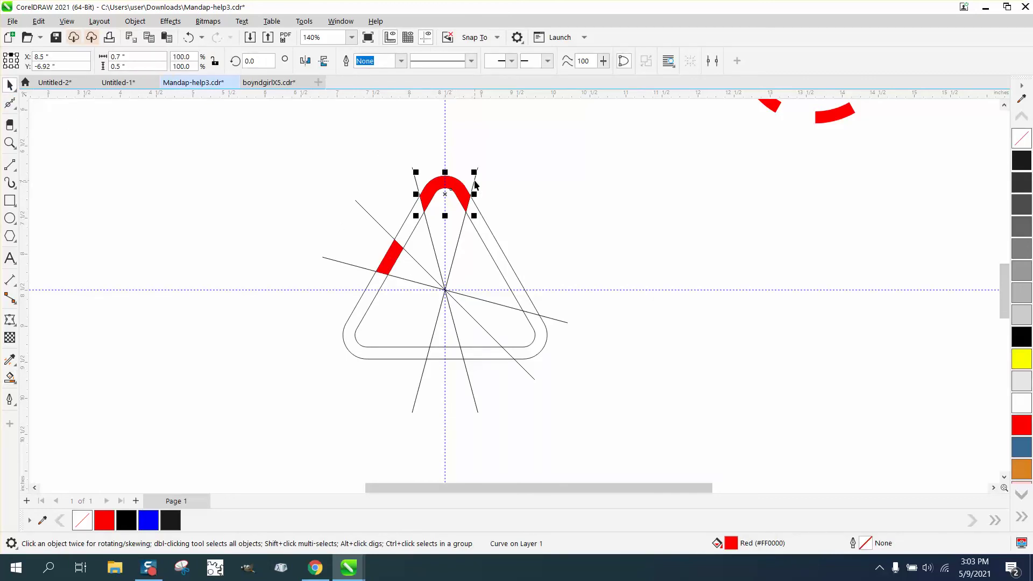
left_click(398, 255, "shift")
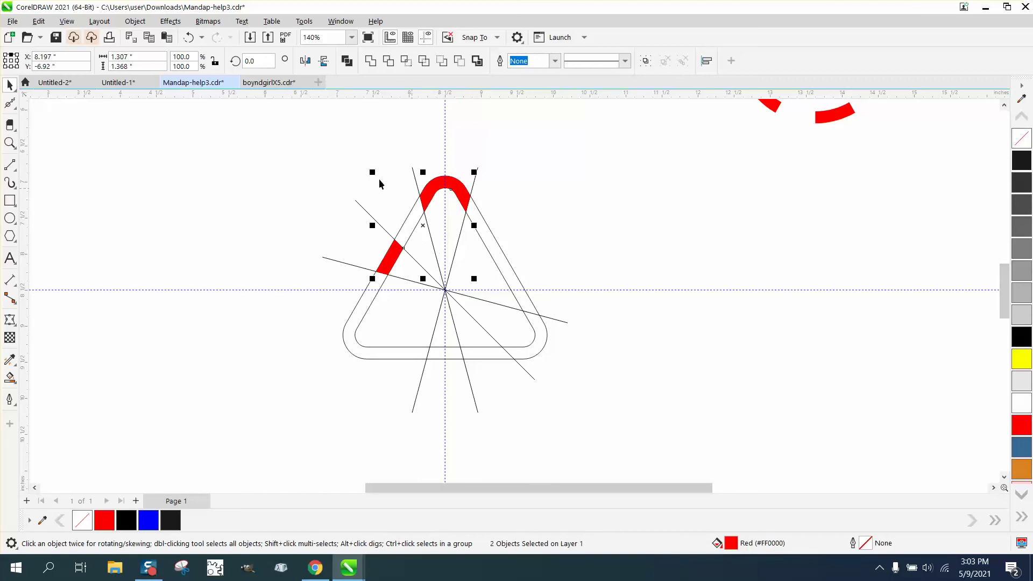
left_click(135, 21)
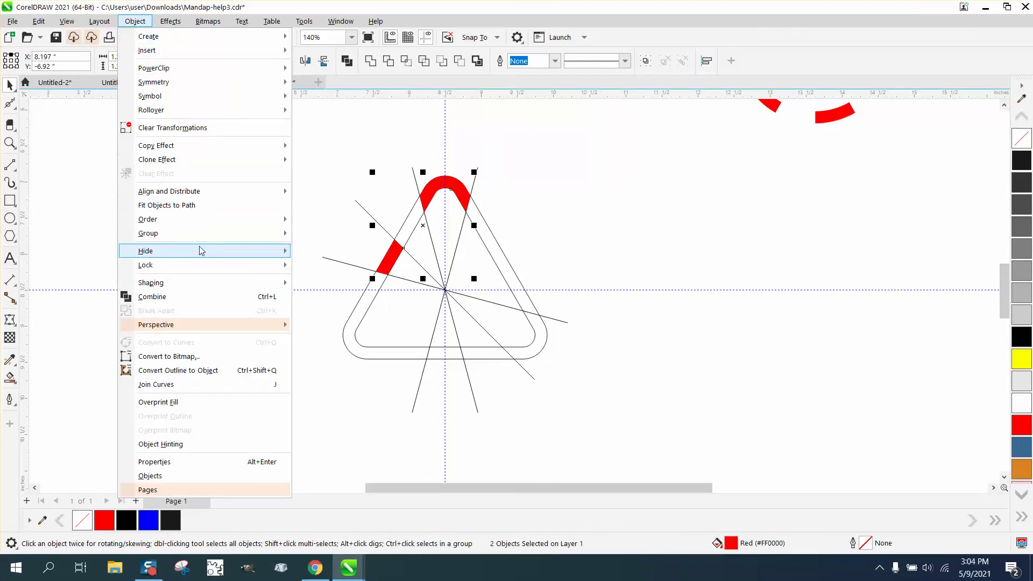
mouse_move(185, 233)
left_click(309, 233)
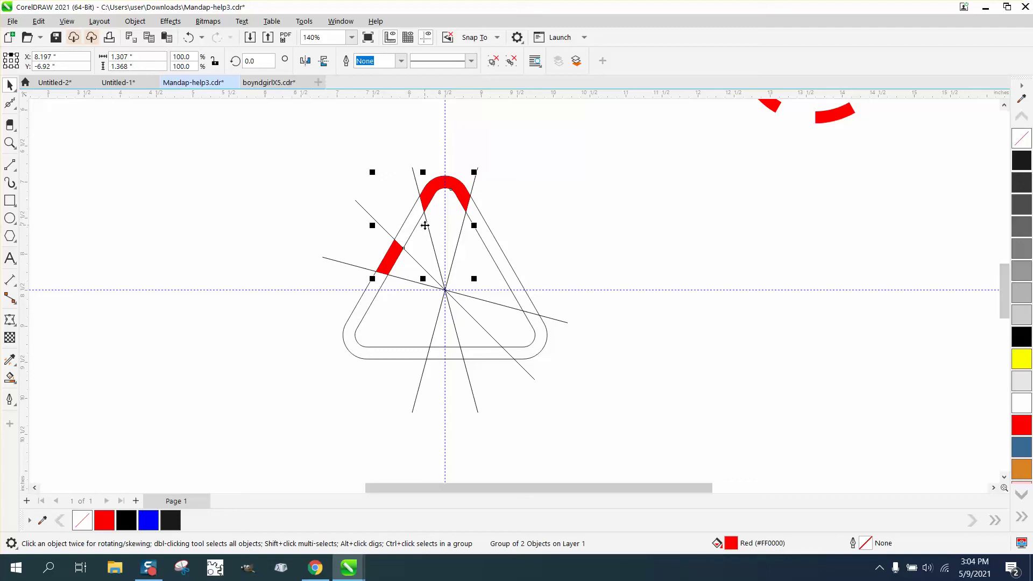
Step: Make copies of the red group rotated 120° and 240° around the triangle's centre
left_click(423, 226)
left_click_drag(423, 226, 446, 289)
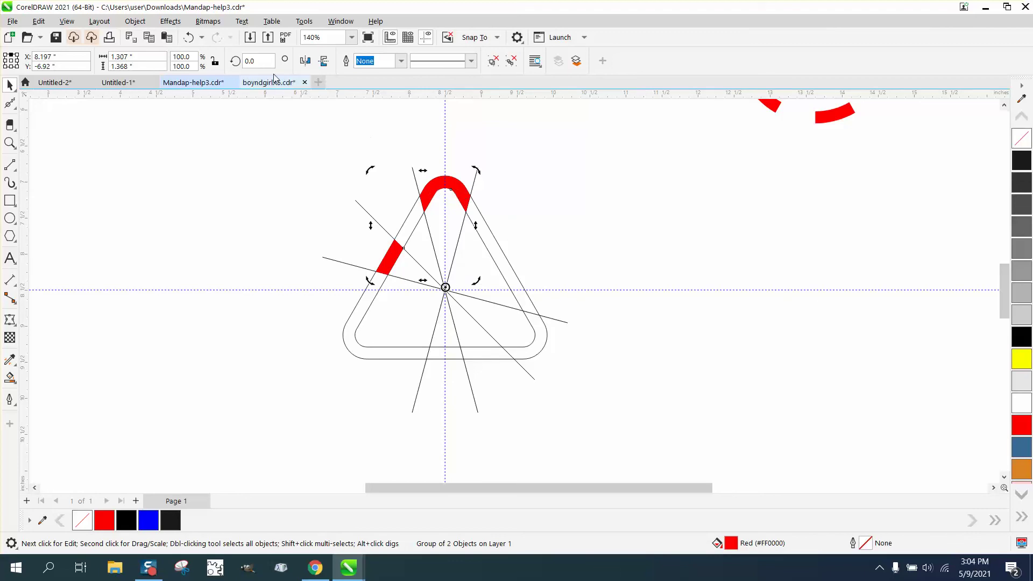
left_click(252, 61)
type("120")
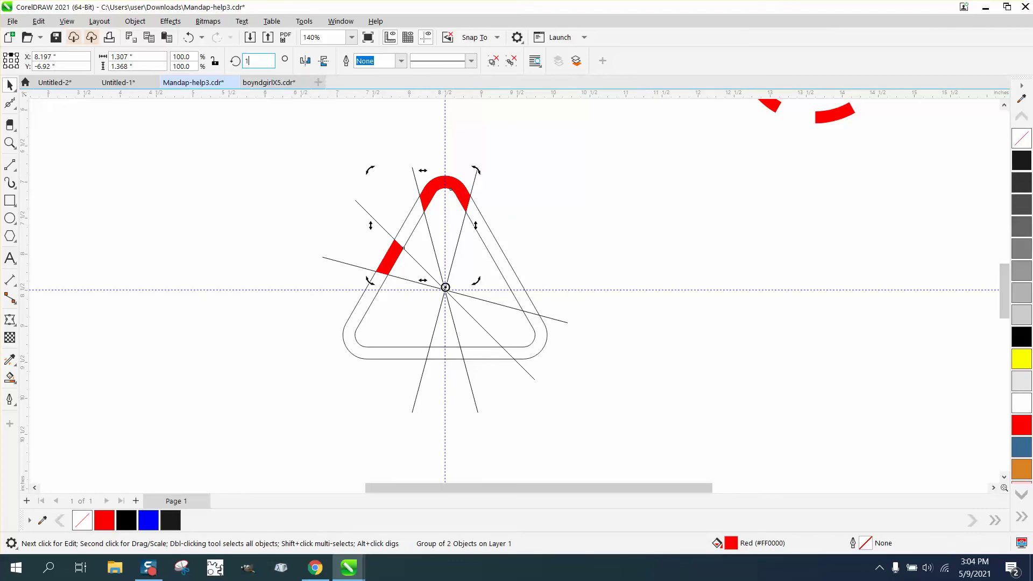
key("Return")
key("ctrl+r")
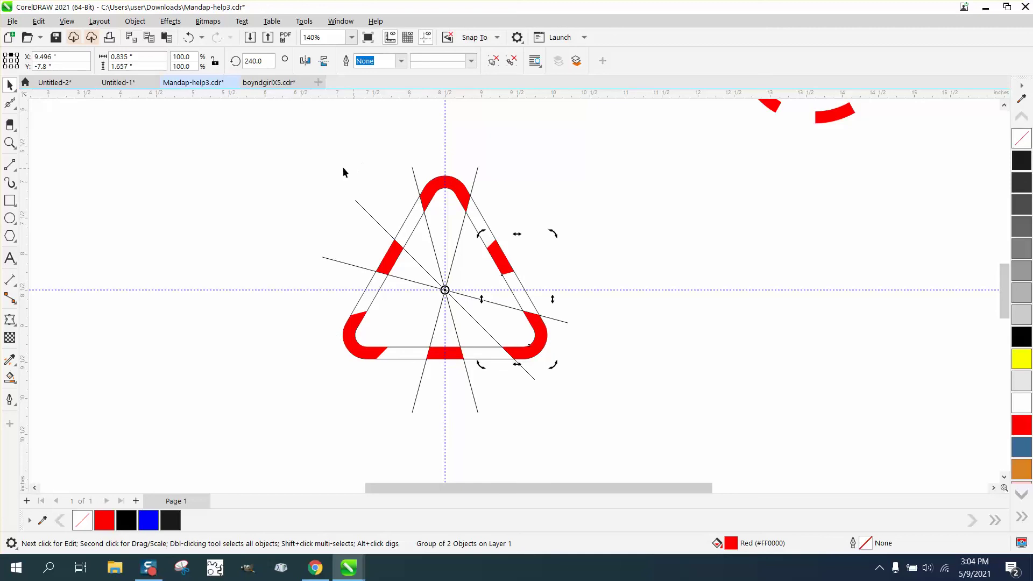
left_click_drag(272, 135, 608, 425)
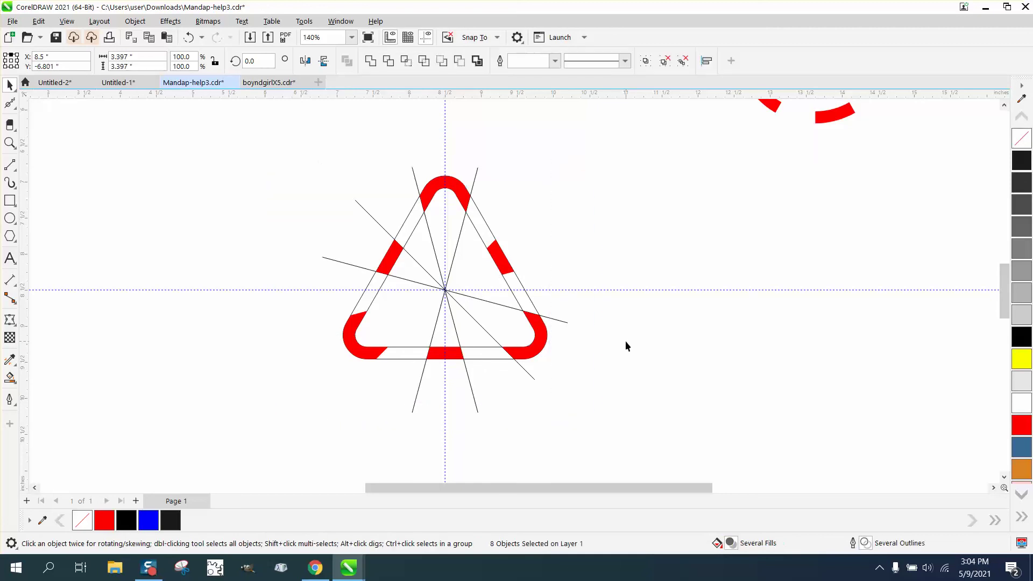
Step: Delete the four construction lines and remove the black outline from the triangle pieces
left_click(474, 185)
key("Delete")
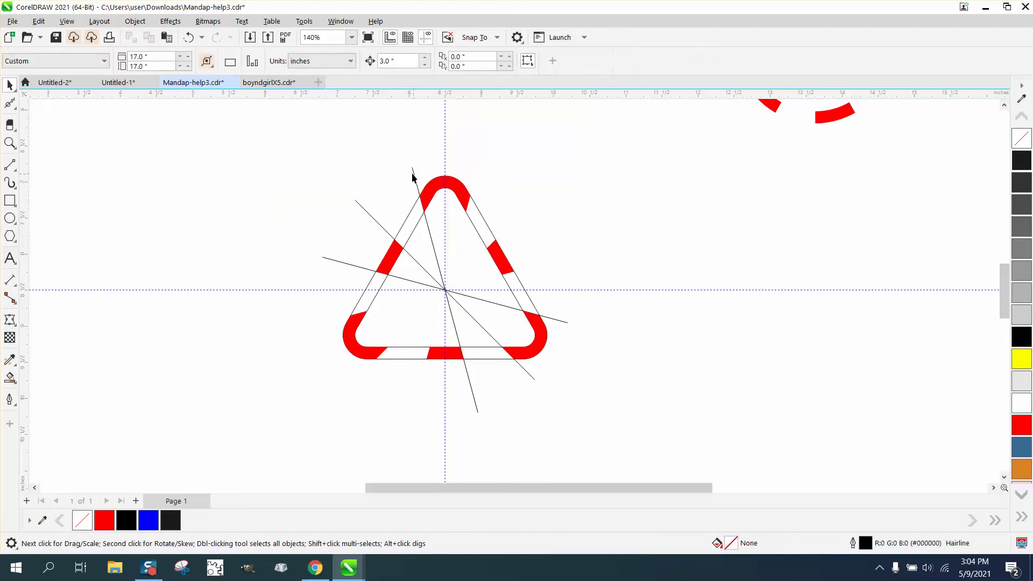
left_click(414, 175)
key("Delete")
left_click(372, 216)
key("Delete")
left_click(344, 262)
key("Delete")
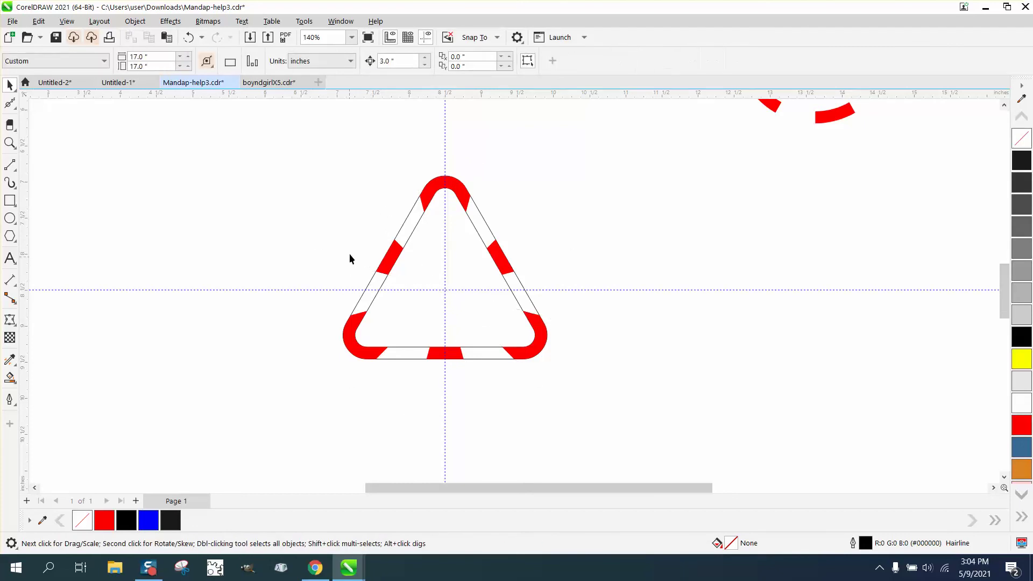
left_click_drag(310, 143, 699, 430)
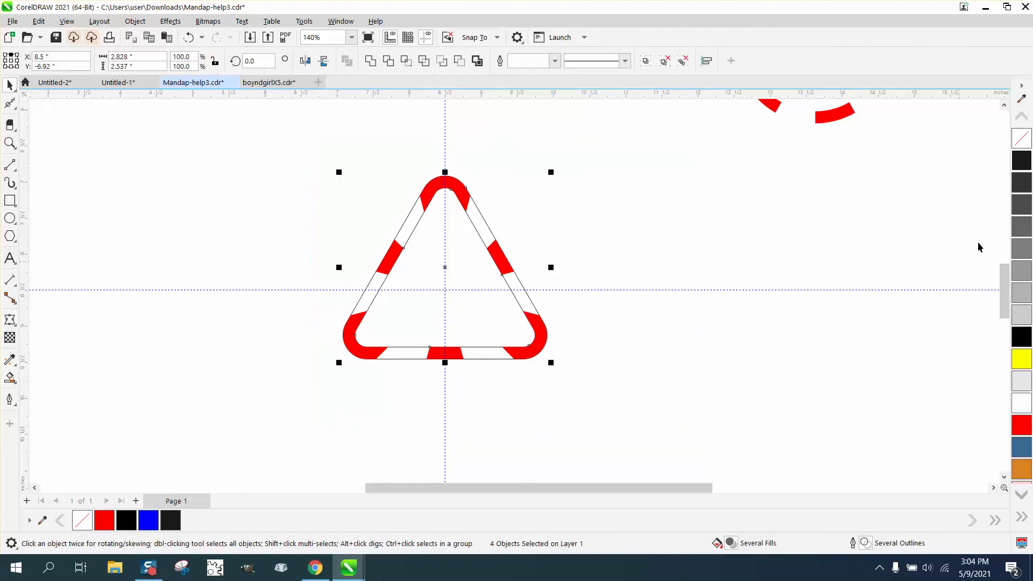
right_click(1021, 139)
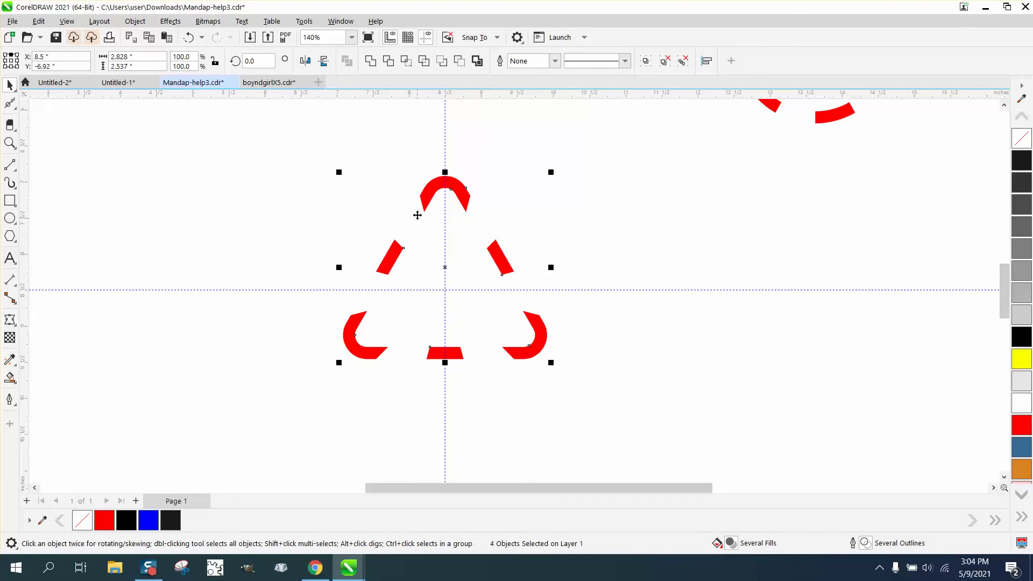
scroll(485, 212, "down", 4)
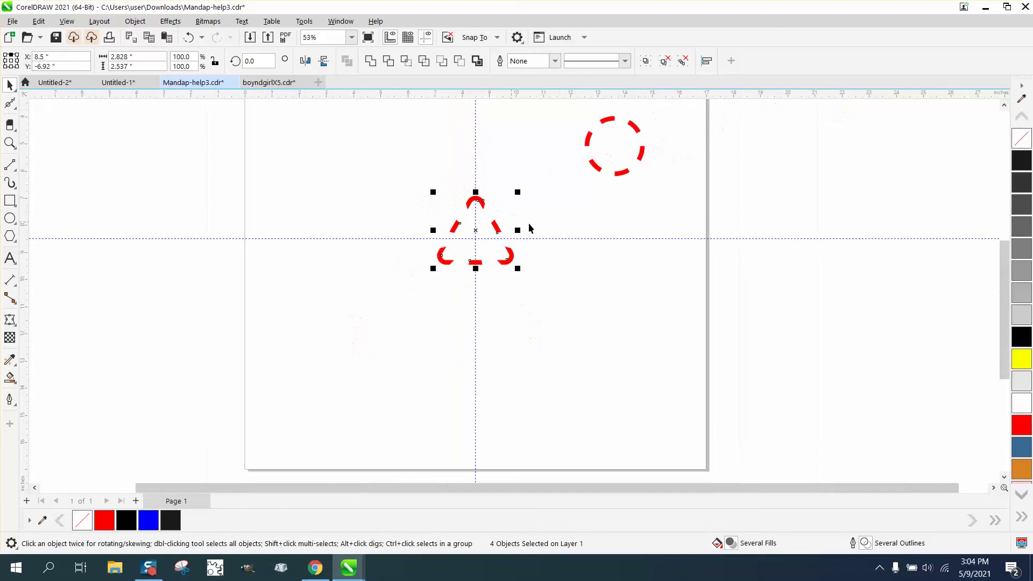
left_click(10, 143)
scroll(635, 345, "up", 3)
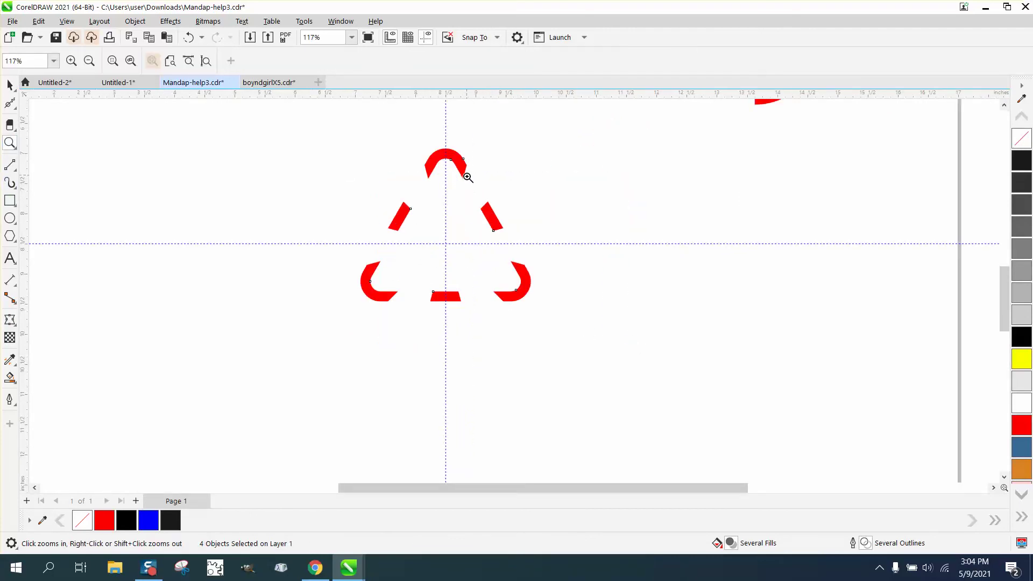
scroll(464, 175, "down", 5)
left_click_drag(560, 138, 660, 221)
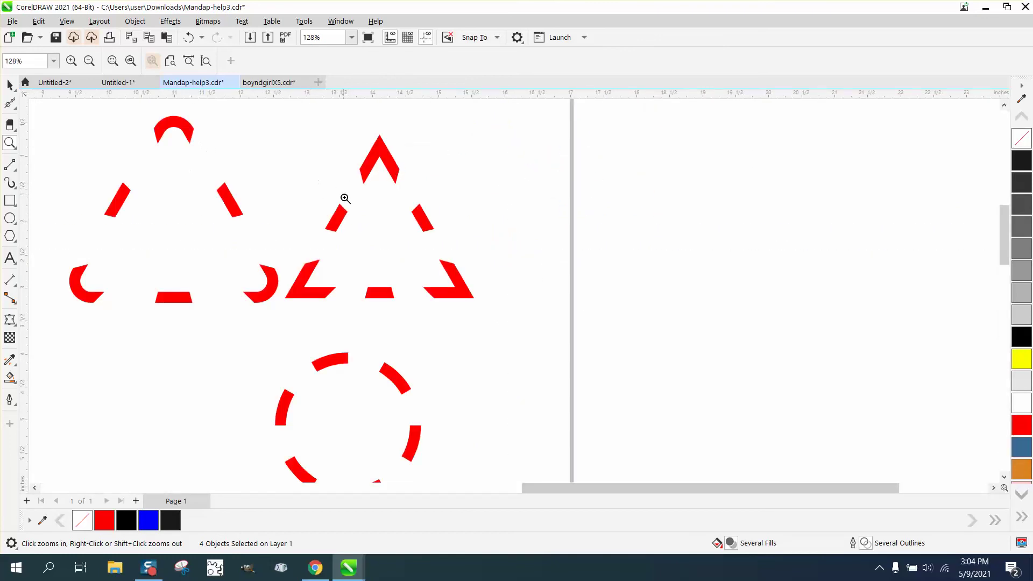
scroll(343, 224, "down", 2)
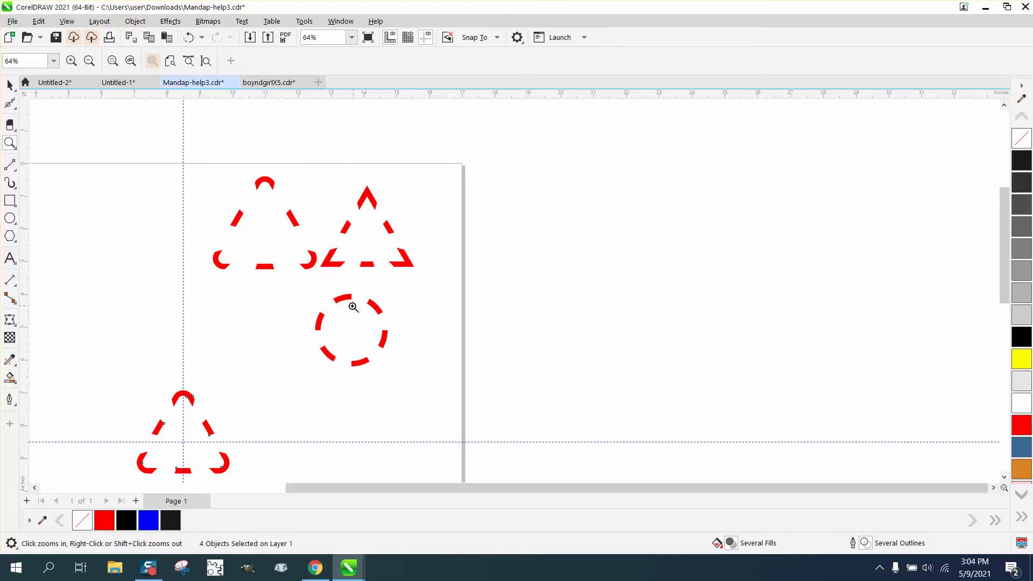
scroll(358, 305, "down", 2)
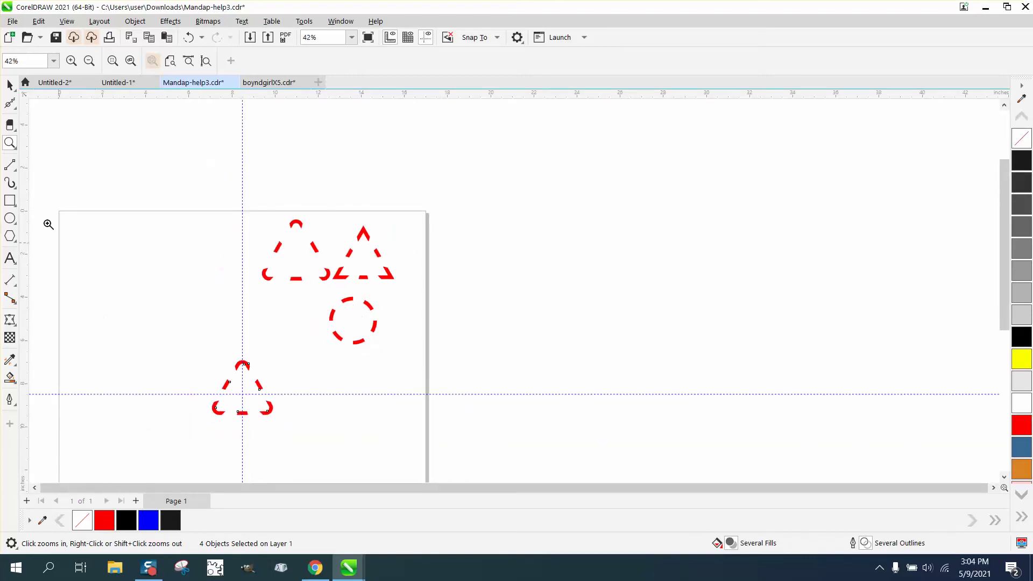
left_click_drag(185, 358, 340, 450)
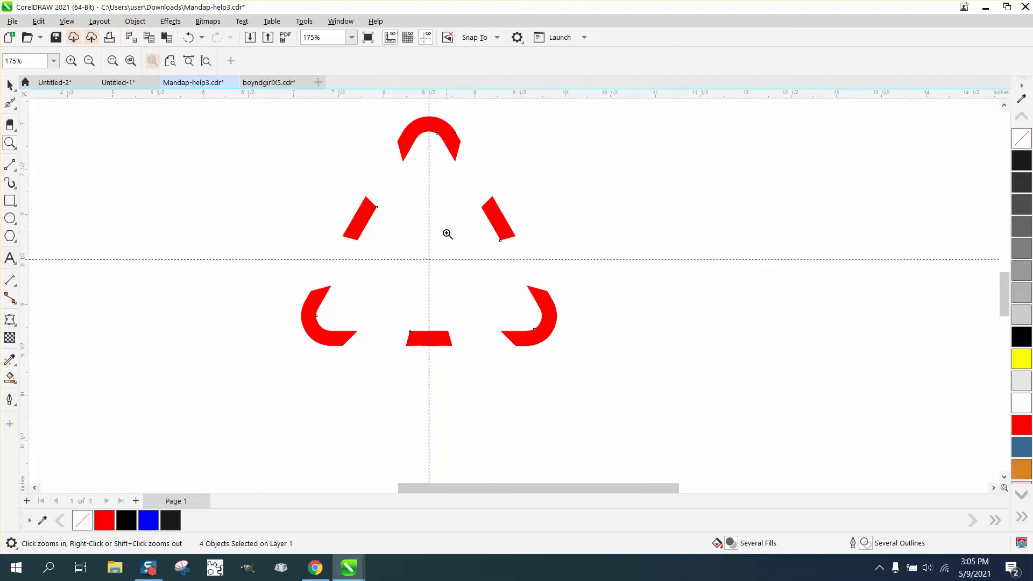
Step: Group the four red dash pieces with Ctrl+G, undoing both accidental centre-to-page moves
left_click(10, 85)
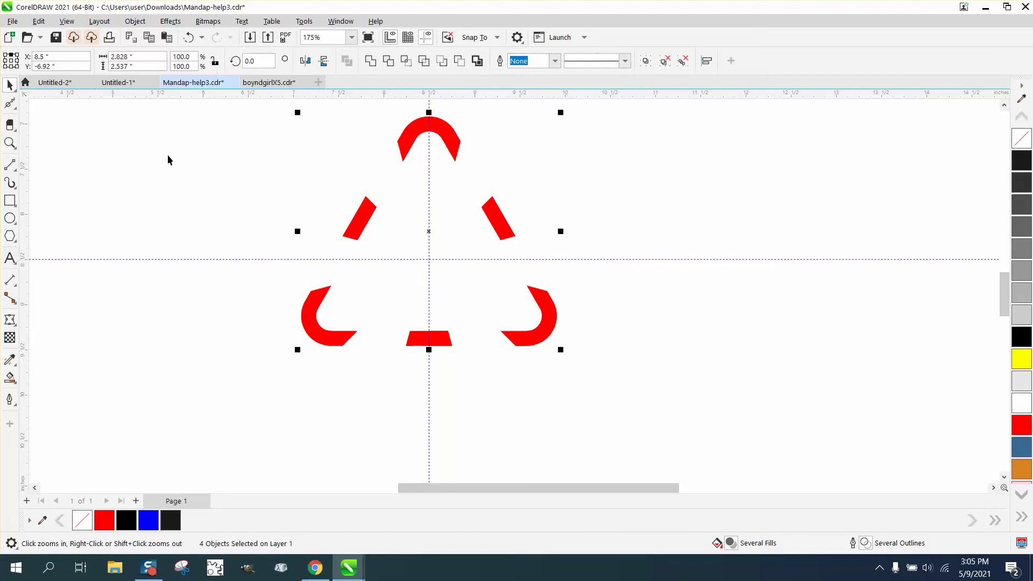
scroll(330, 256, "down", 1)
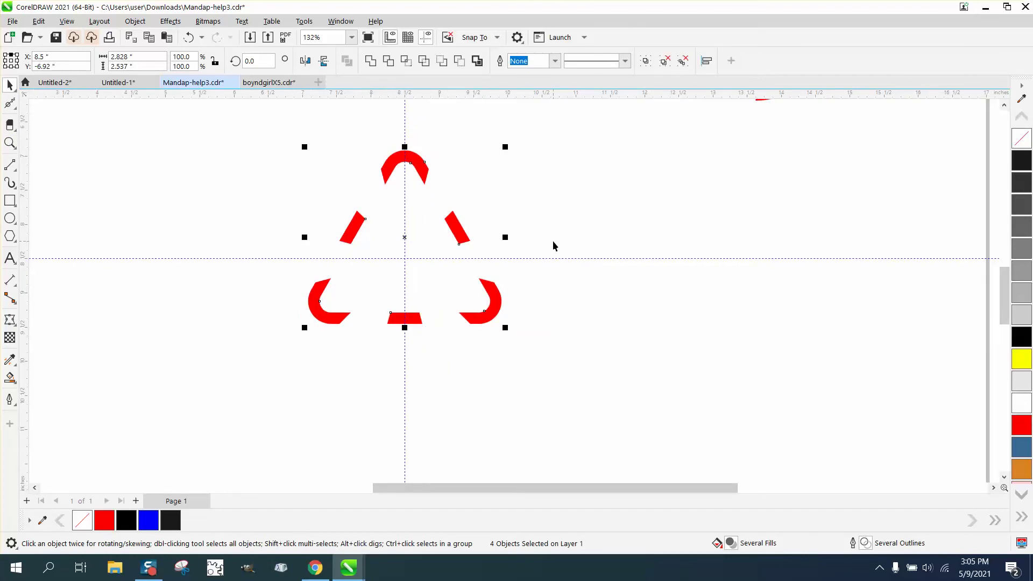
key("p")
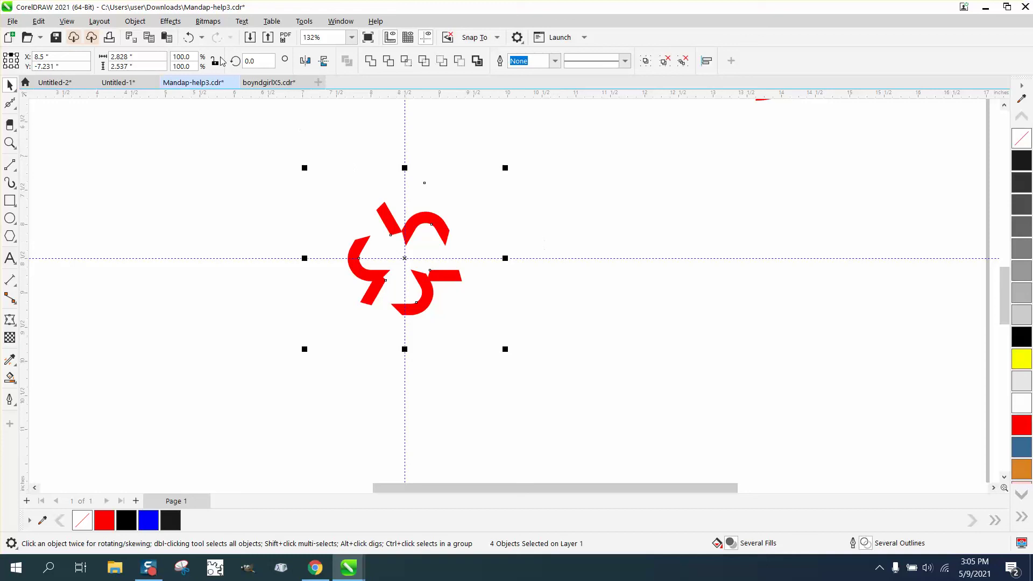
left_click(189, 38)
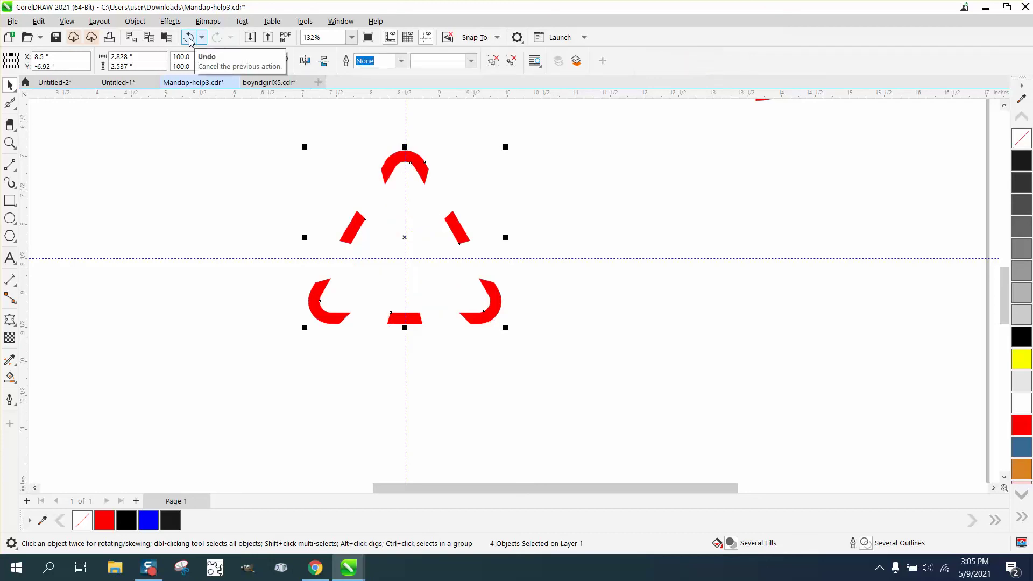
key("ctrl+g")
key("p")
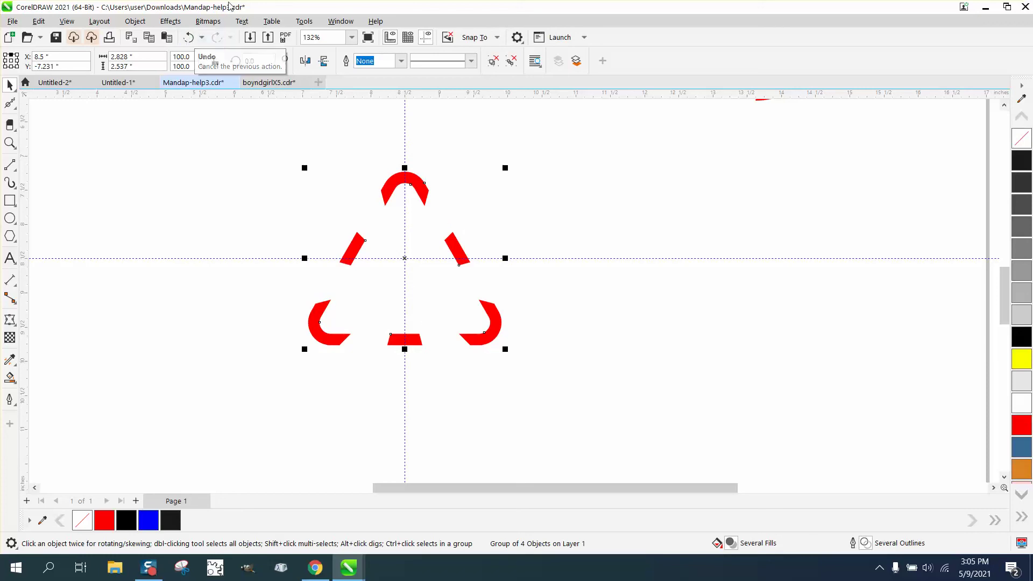
left_click(191, 37)
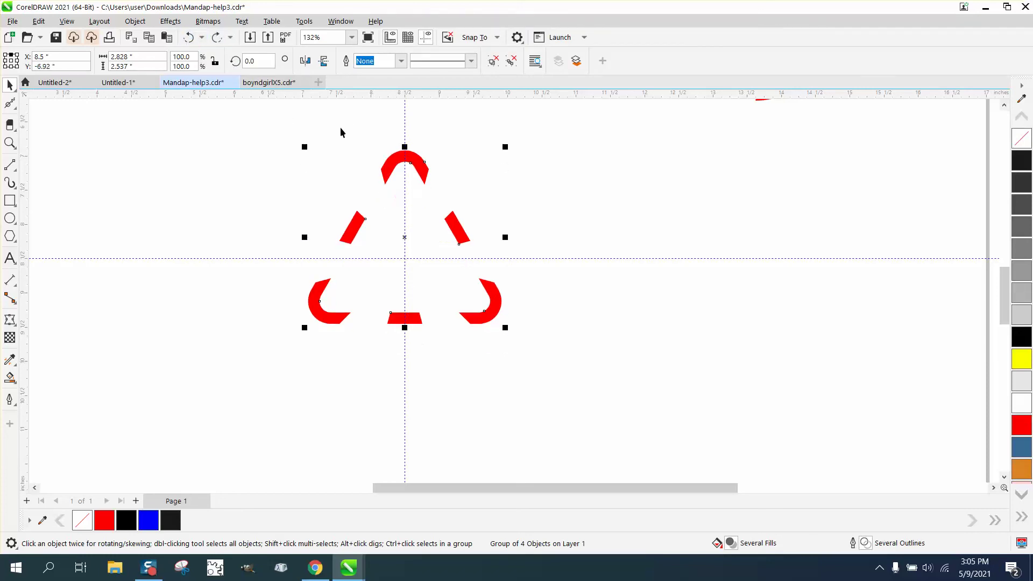